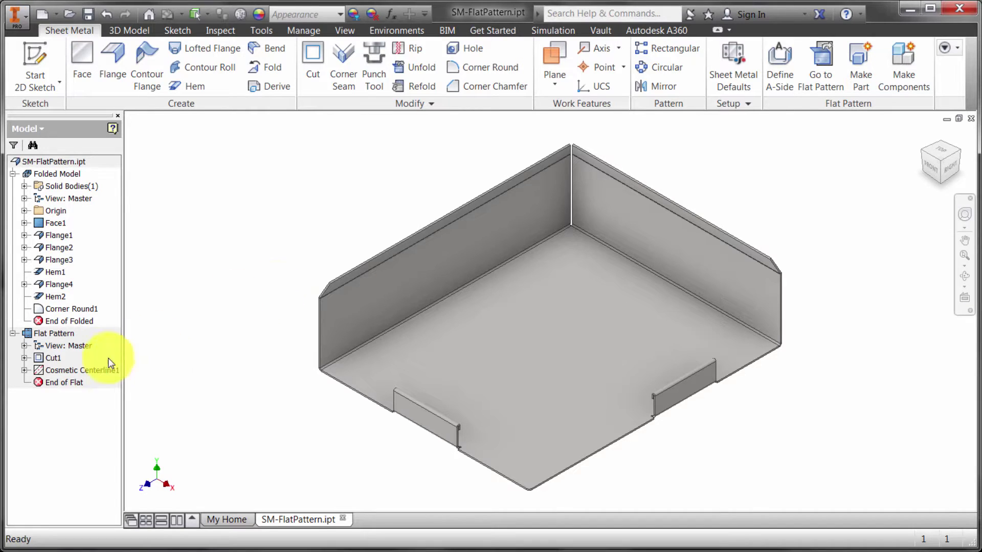
# Step: Activate the Flat Pattern of SM-FlatPattern.ipt and zoom to inspect the unfolded sheet
pyautogui.click(54, 335)
pyautogui.doubleClick(54, 335)
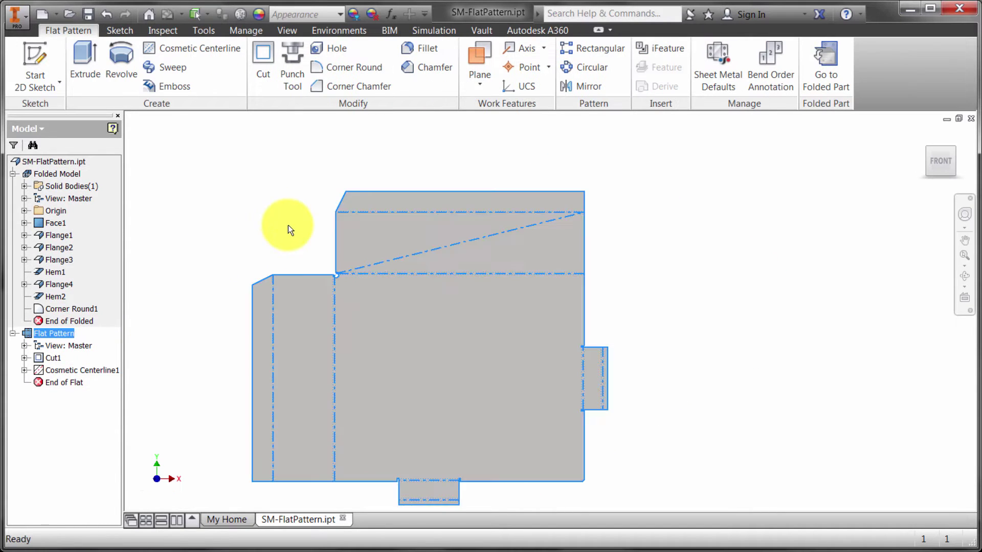
pyautogui.scroll(5, 335, 286)
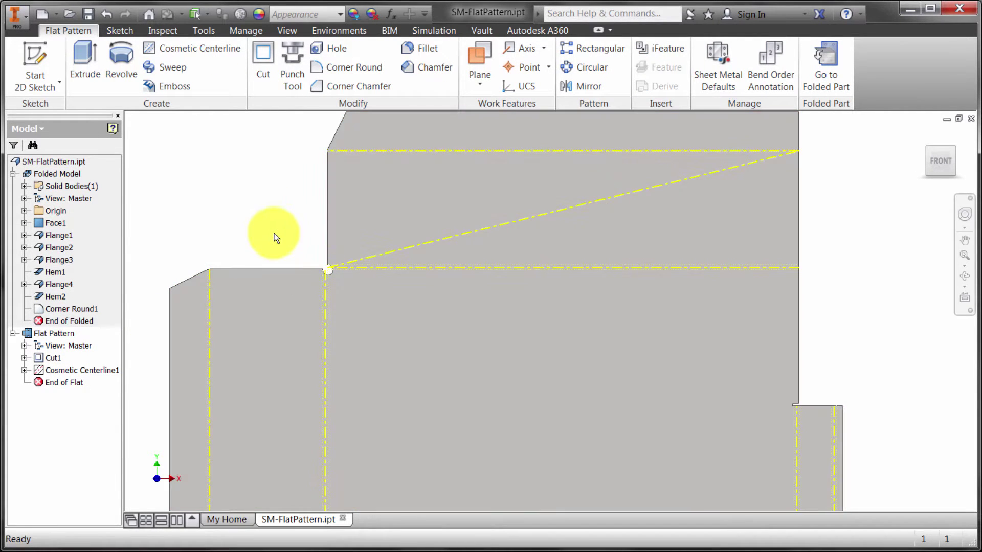
pyautogui.scroll(-3, 276, 238)
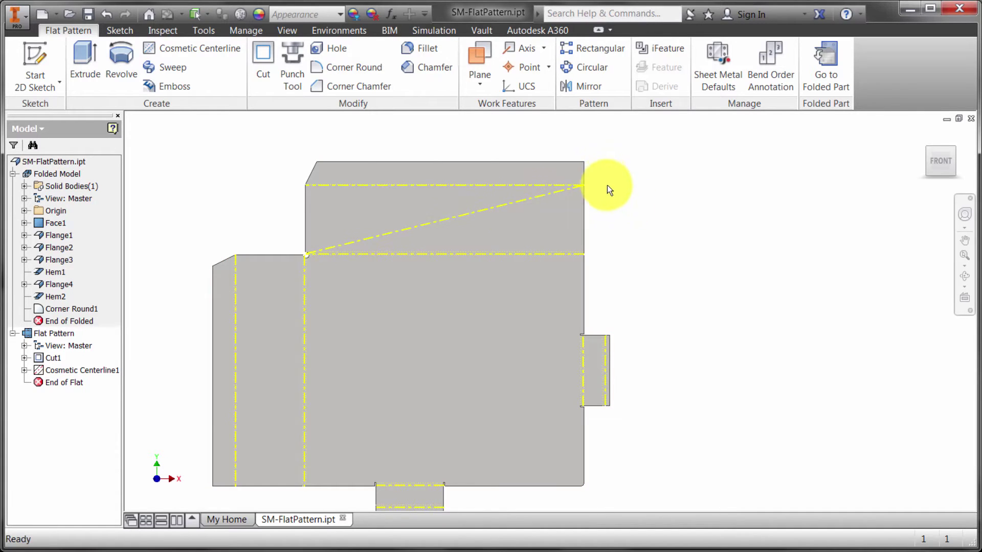
pyautogui.scroll(-2, 647, 236)
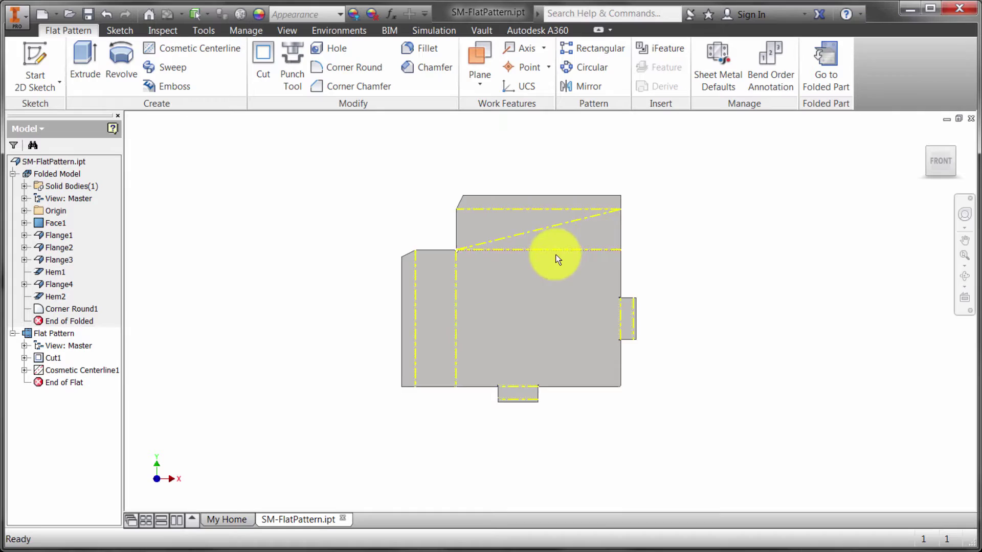
# Step: Create a new drawing from the Standard.dwg template
pyautogui.click(39, 16)
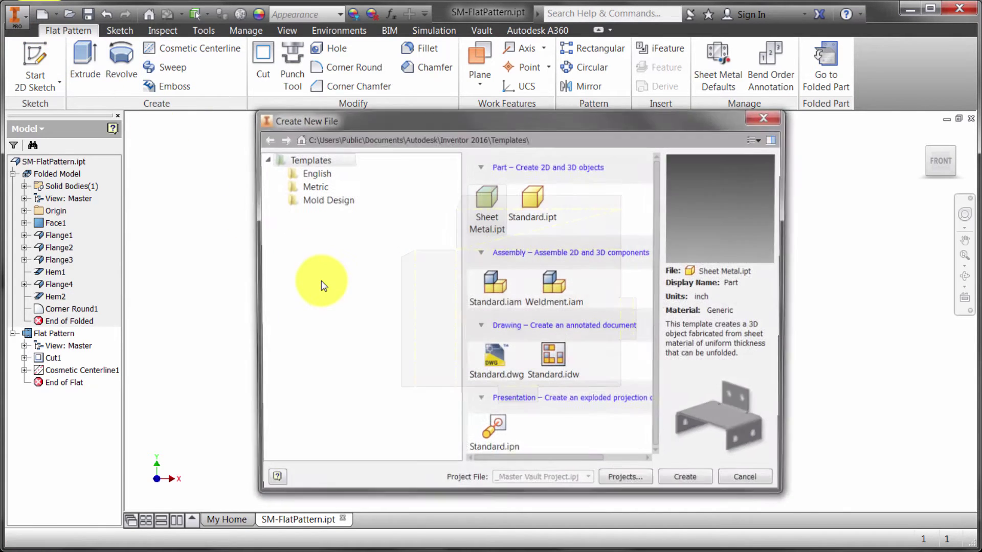
pyautogui.click(499, 356)
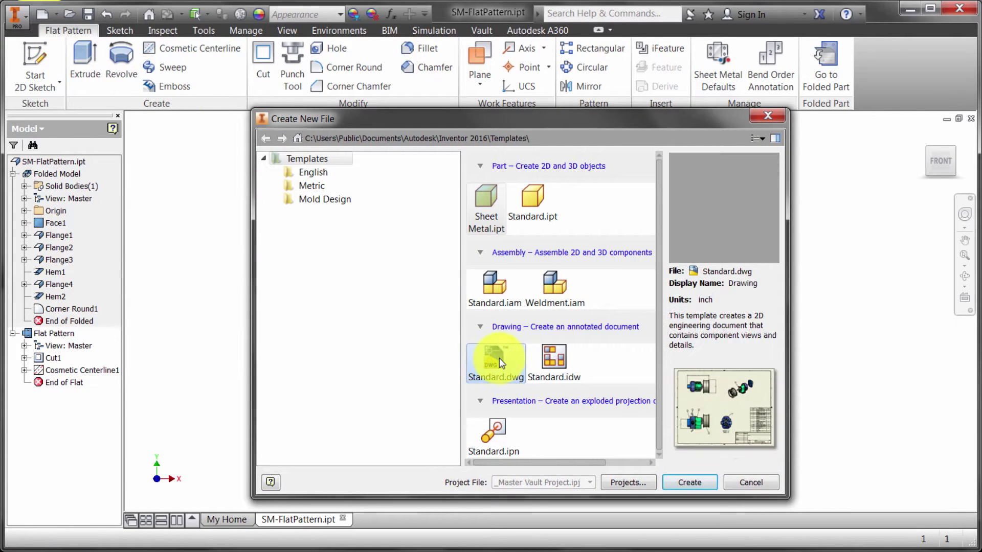
pyautogui.doubleClick(499, 358)
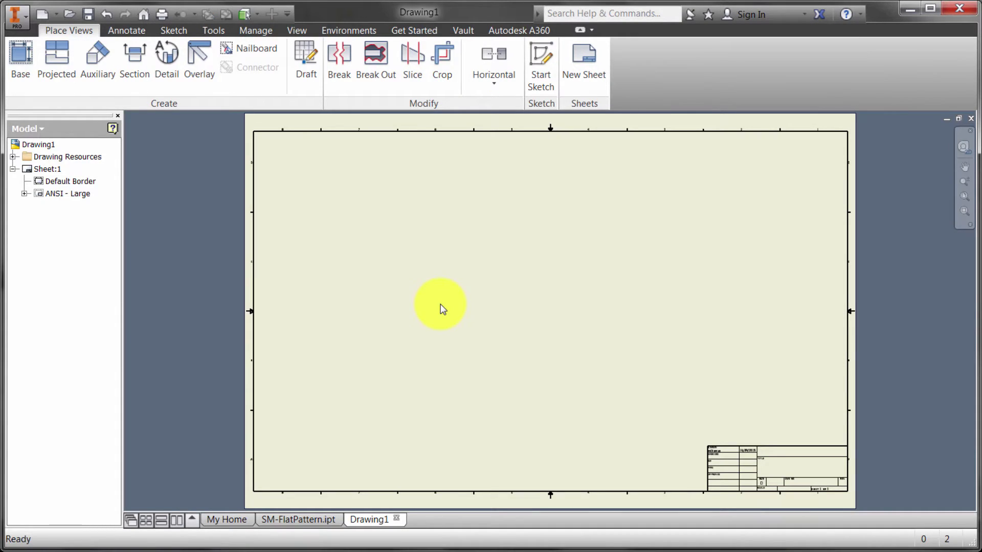
# Step: Place a 1/4-scale isometric base view of the folded part at the sheet's upper right
pyautogui.click(21, 57)
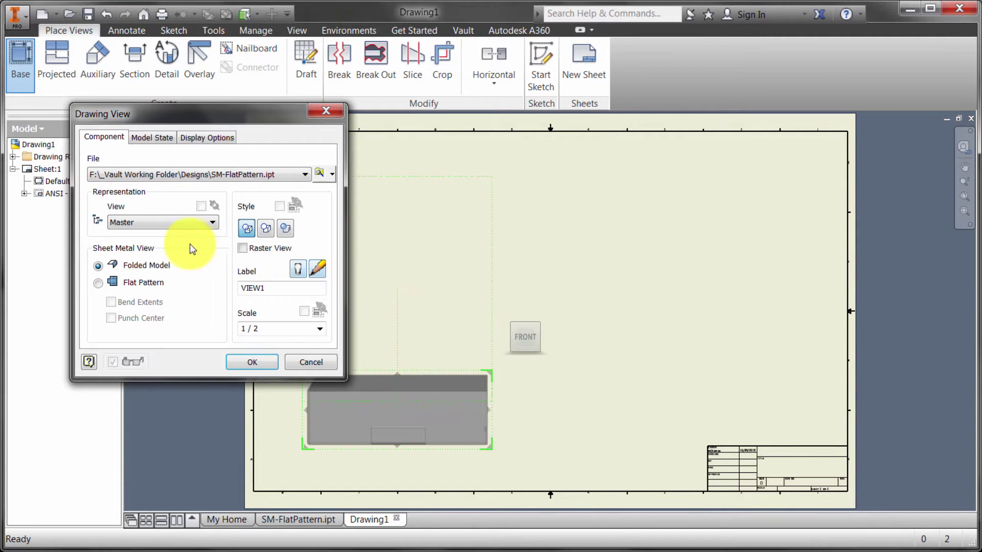
pyautogui.click(96, 283)
pyautogui.click(97, 266)
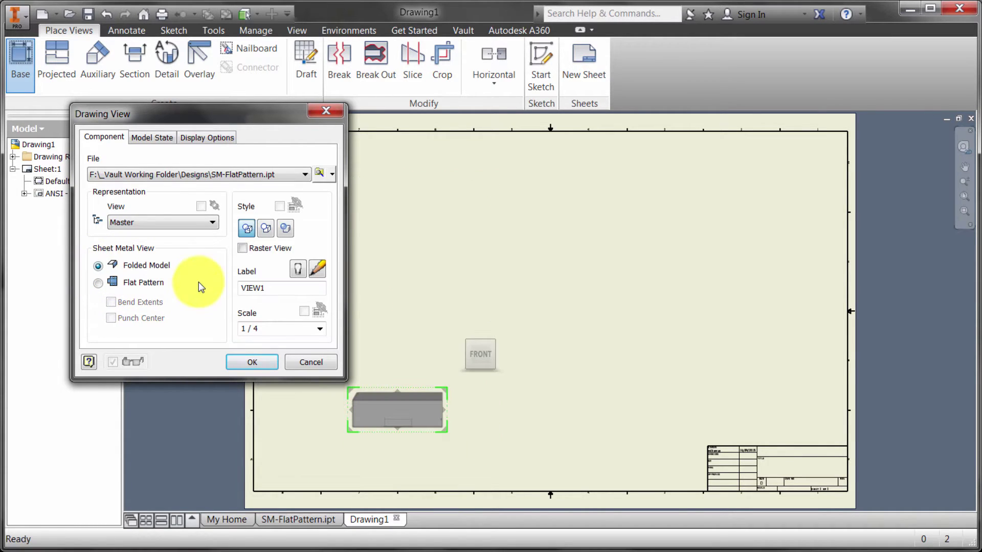
pyautogui.moveTo(474, 346)
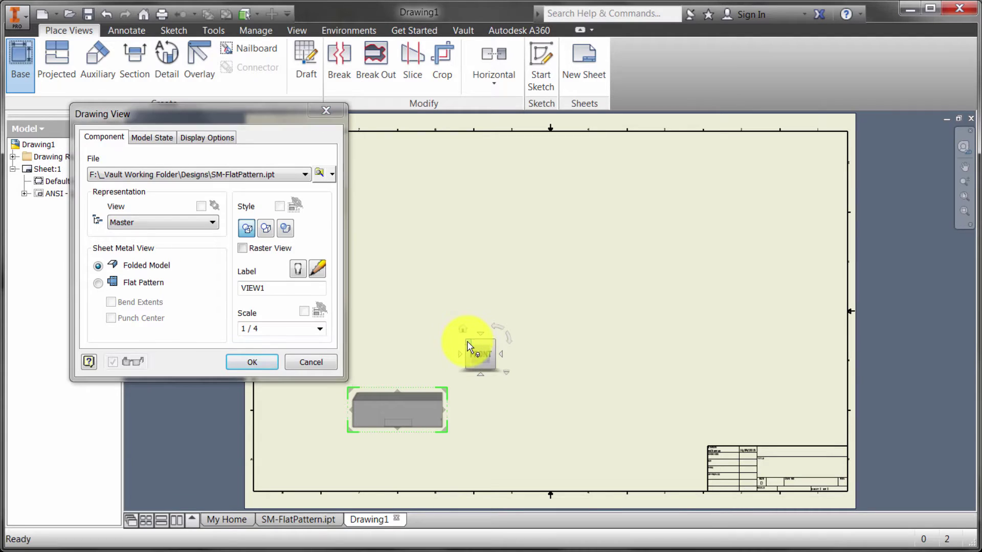
pyautogui.click(467, 340)
pyautogui.moveTo(438, 374); pyautogui.dragTo(787, 171)
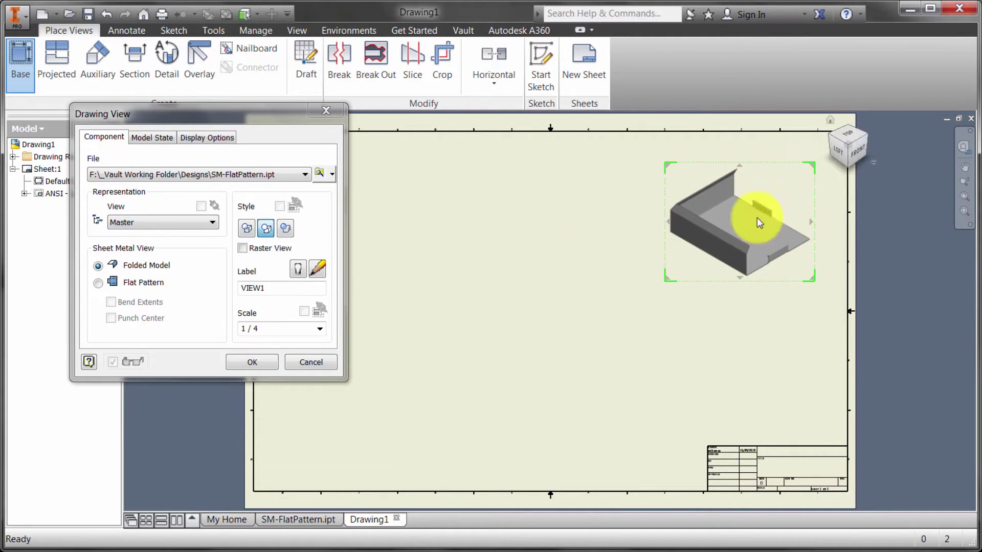
pyautogui.click(252, 362)
# Step: Change the isometric view VIEW1 to Shaded style
pyautogui.doubleClick(801, 191)
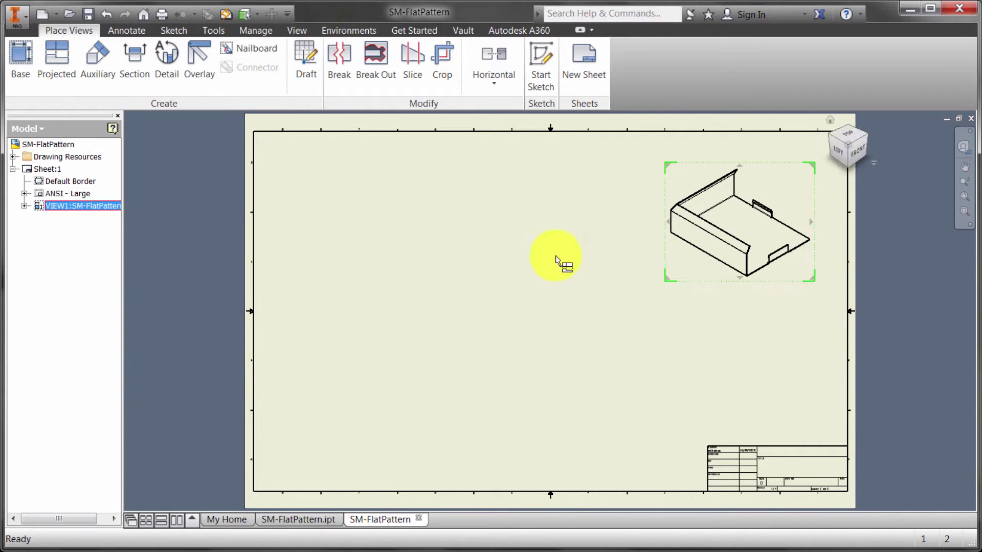
pyautogui.click(292, 231)
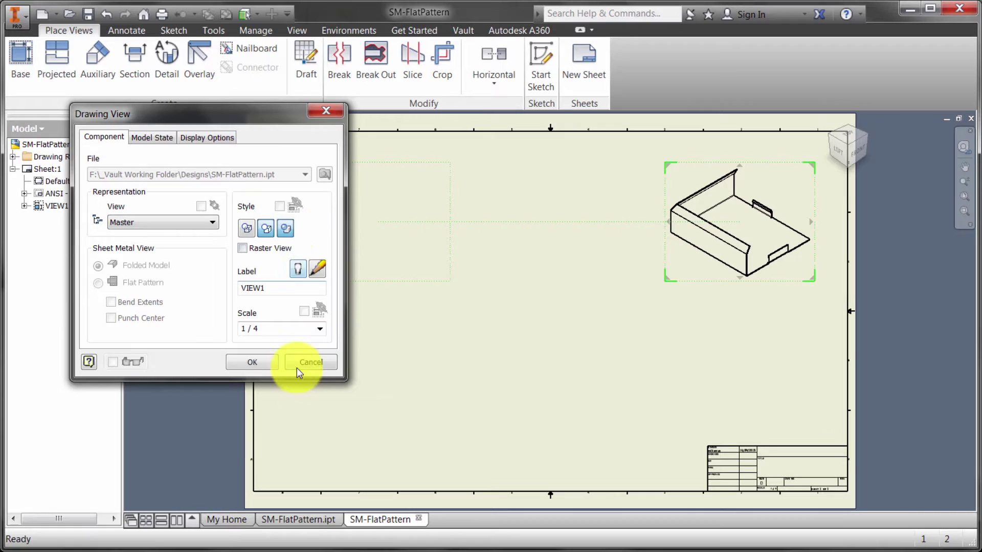
pyautogui.click(263, 363)
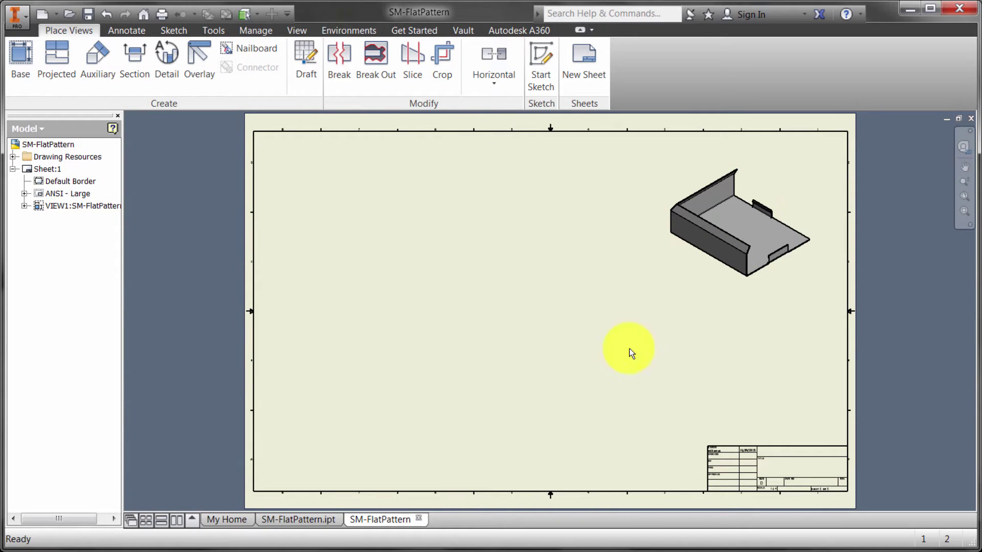
# Step: Place a 1/2-scale flat pattern base view left of the isometric view
pyautogui.click(19, 55)
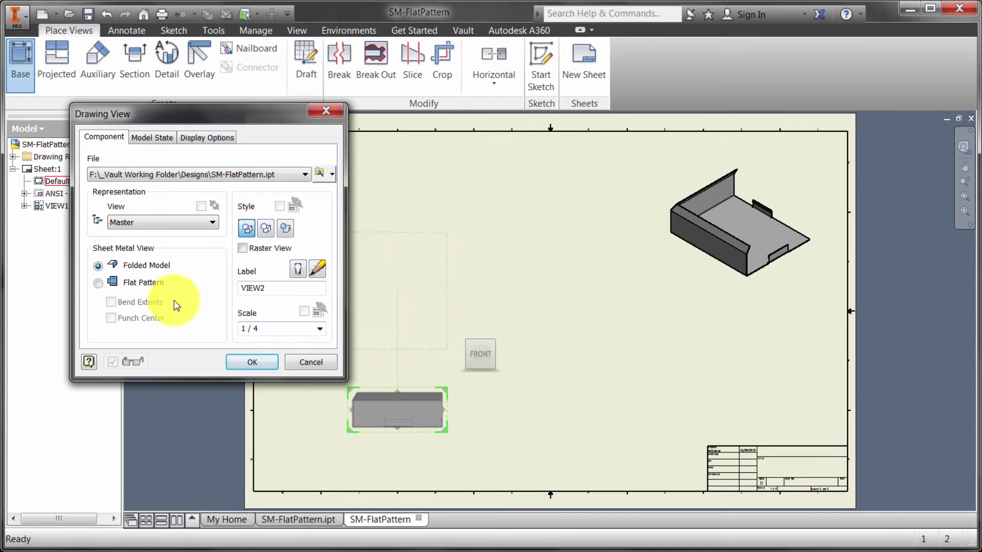
pyautogui.click(114, 283)
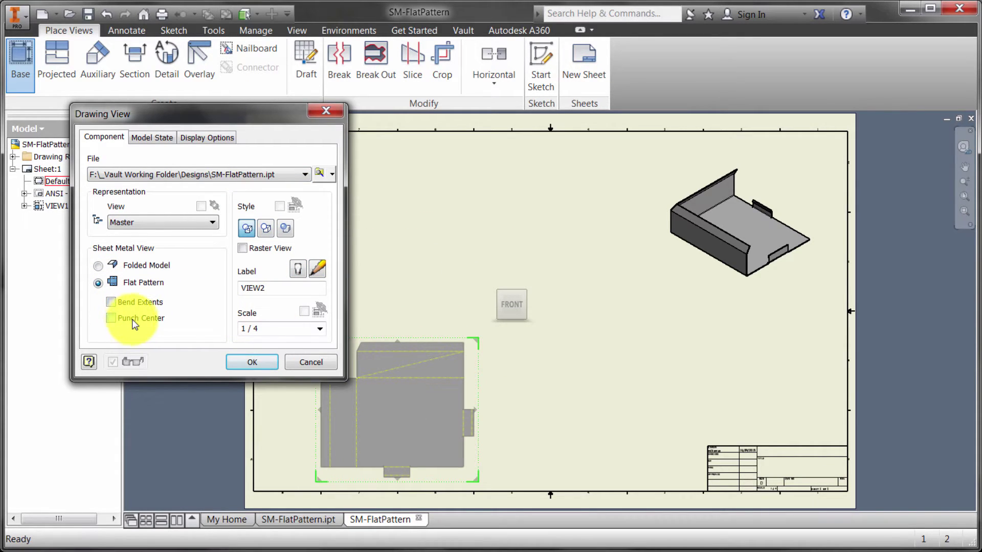
pyautogui.click(254, 329)
pyautogui.write('1/2')
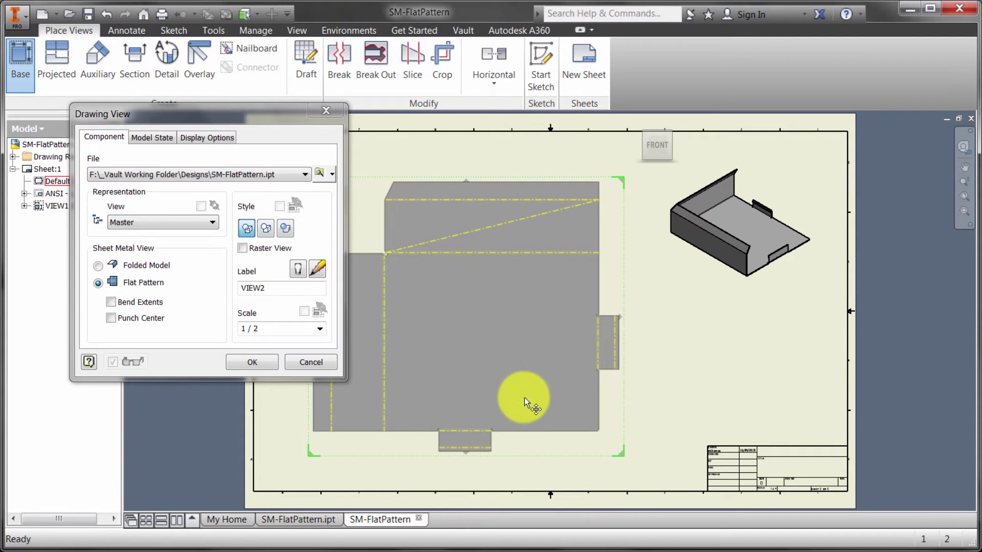
pyautogui.click(236, 362)
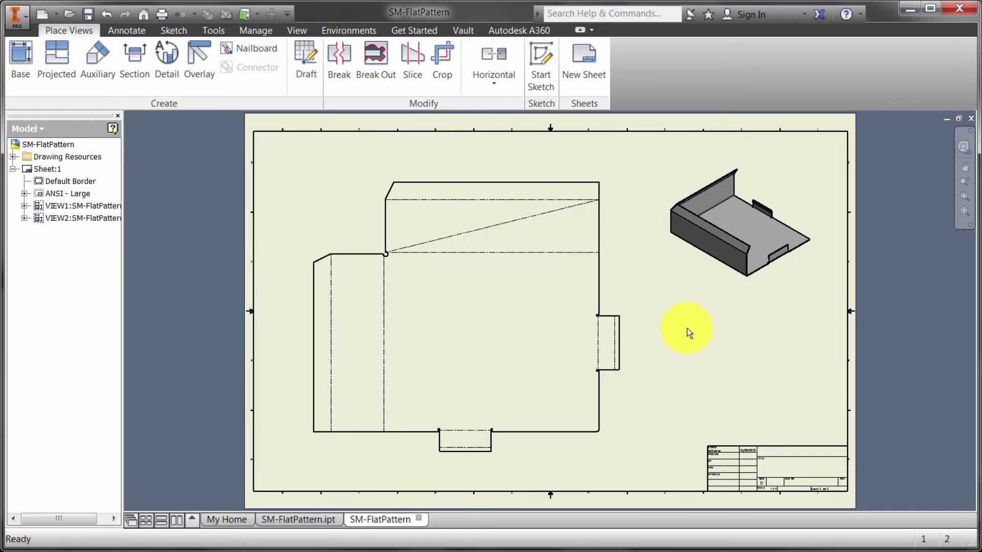
# Step: Move the flat pattern's diagonal line onto the Bend Centerline (ANSI) layer
pyautogui.click(542, 217)
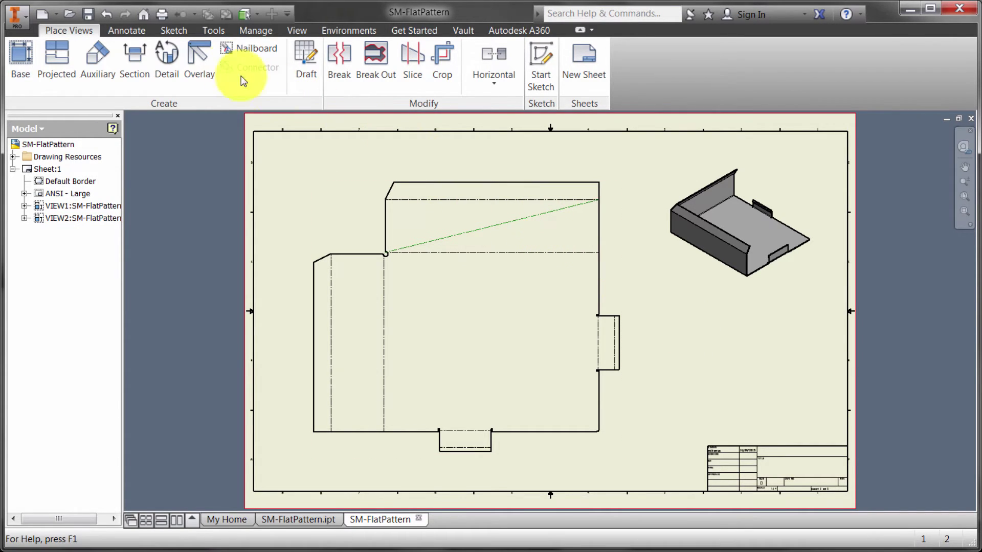
pyautogui.click(143, 33)
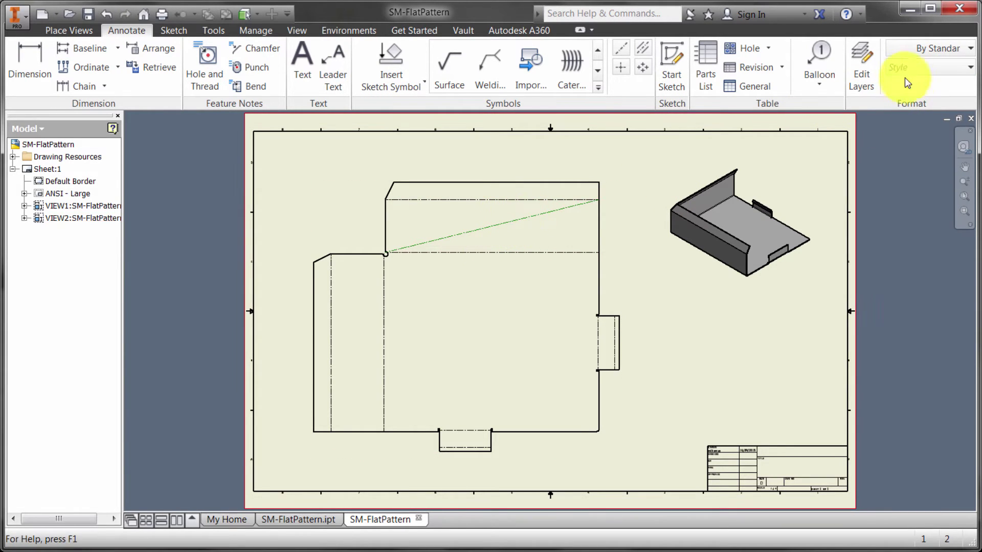
pyautogui.click(637, 223)
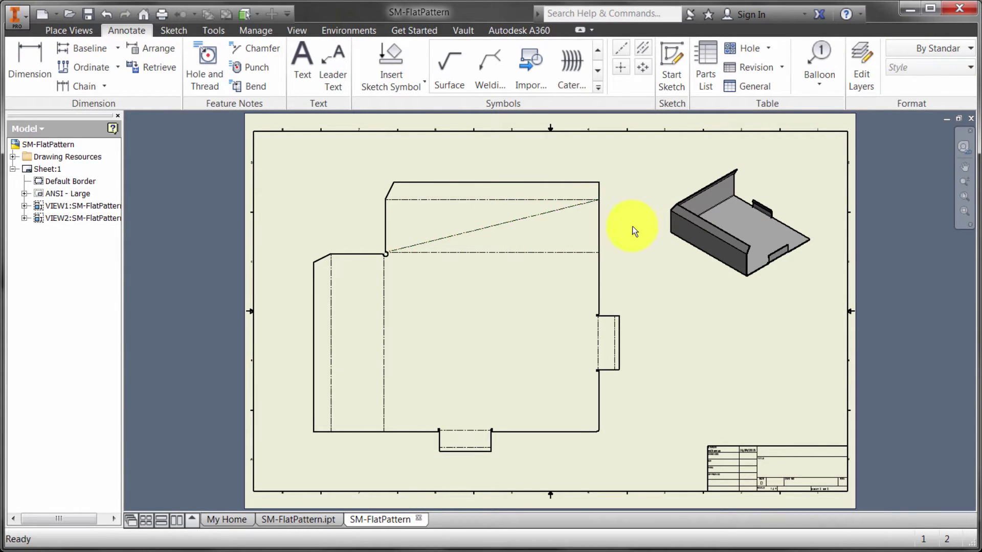
pyautogui.click(543, 228)
pyautogui.click(915, 49)
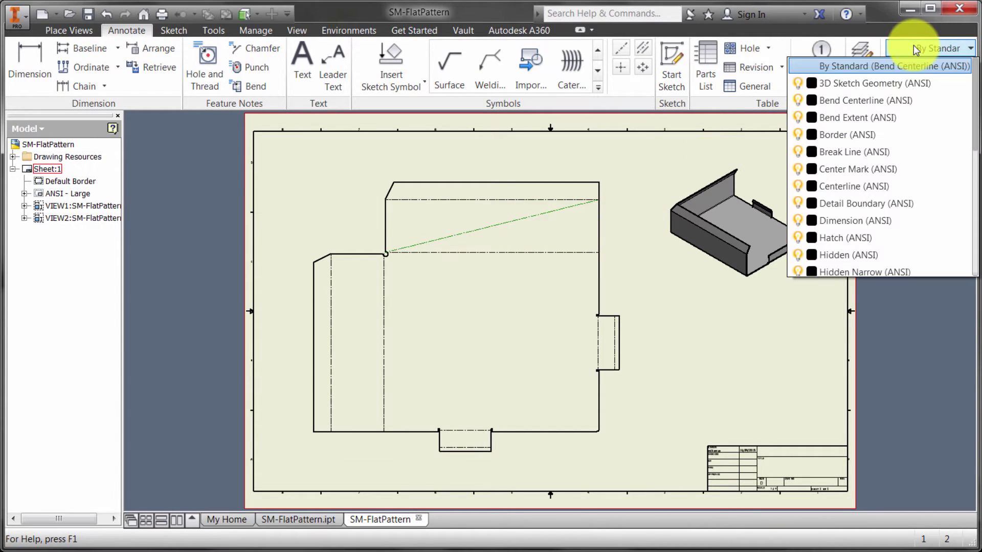
pyautogui.click(873, 101)
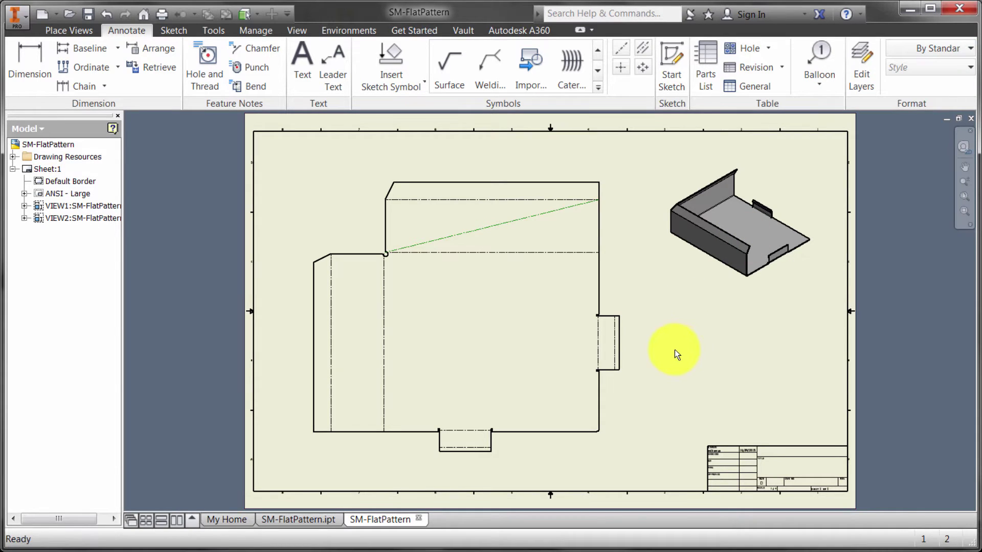
pyautogui.click(674, 348)
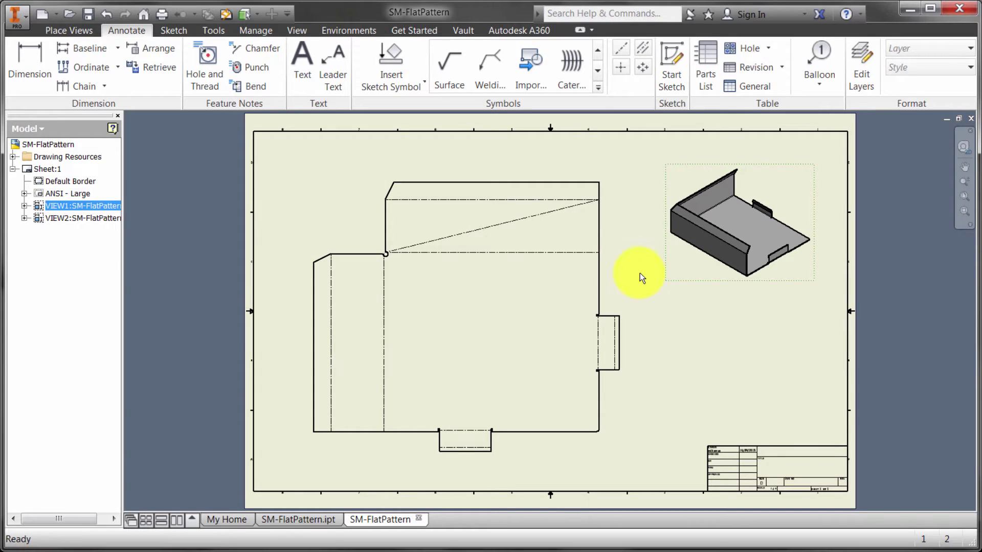
# Step: Turn on Bend Extents for the flat pattern view VIEW2
pyautogui.doubleClick(498, 292)
pyautogui.click(148, 302)
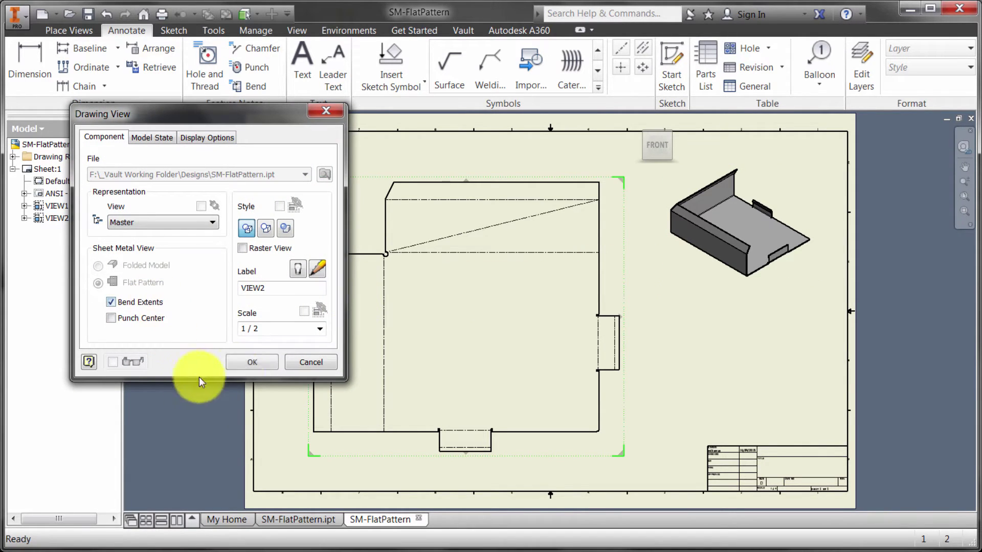
pyautogui.click(249, 362)
# Step: Switch VIEW2's Bend Extents back off and reframe the sheet to show both views
pyautogui.scroll(5, 421, 208)
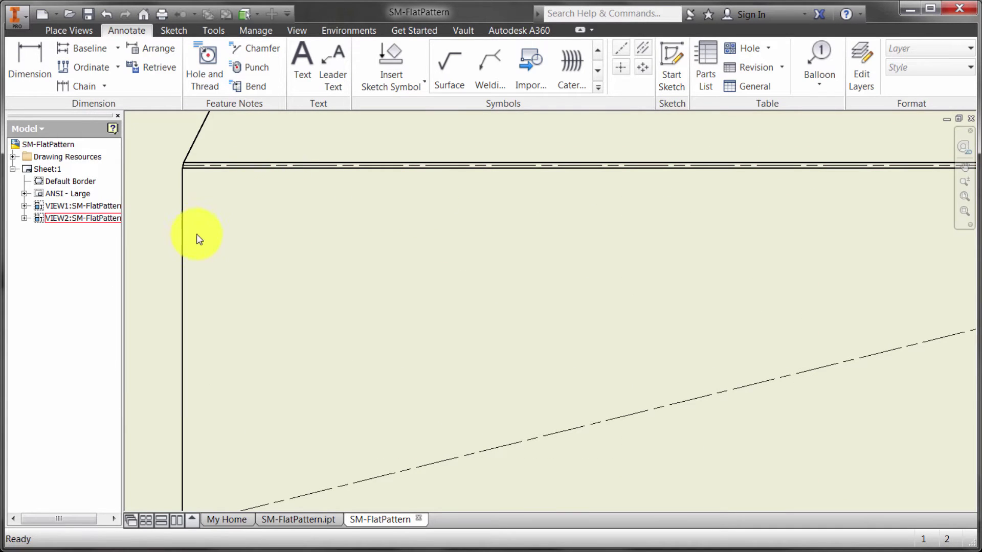
pyautogui.doubleClick(278, 252)
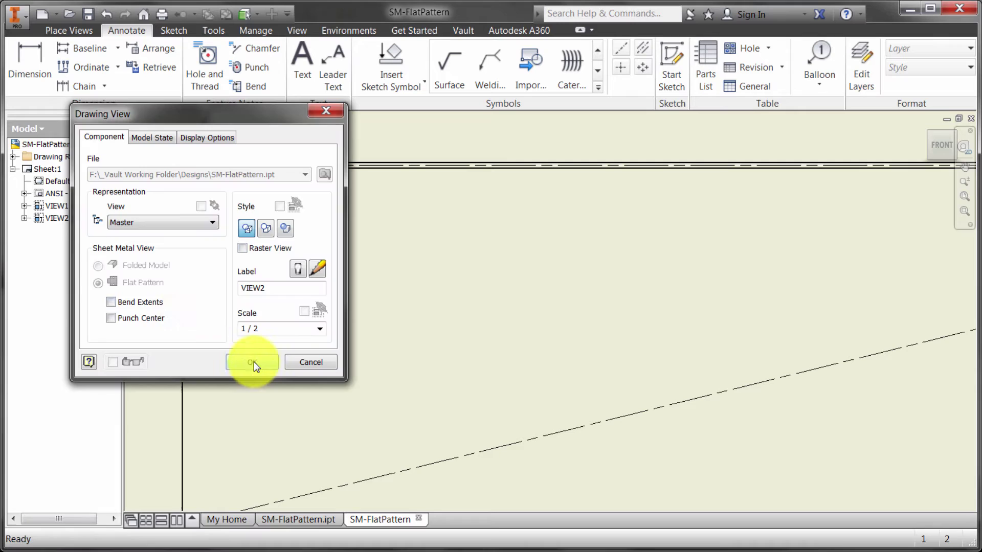
pyautogui.click(254, 361)
pyautogui.scroll(-3, 485, 392)
pyautogui.moveTo(591, 394); pyautogui.dragTo(520, 276, button='middle')
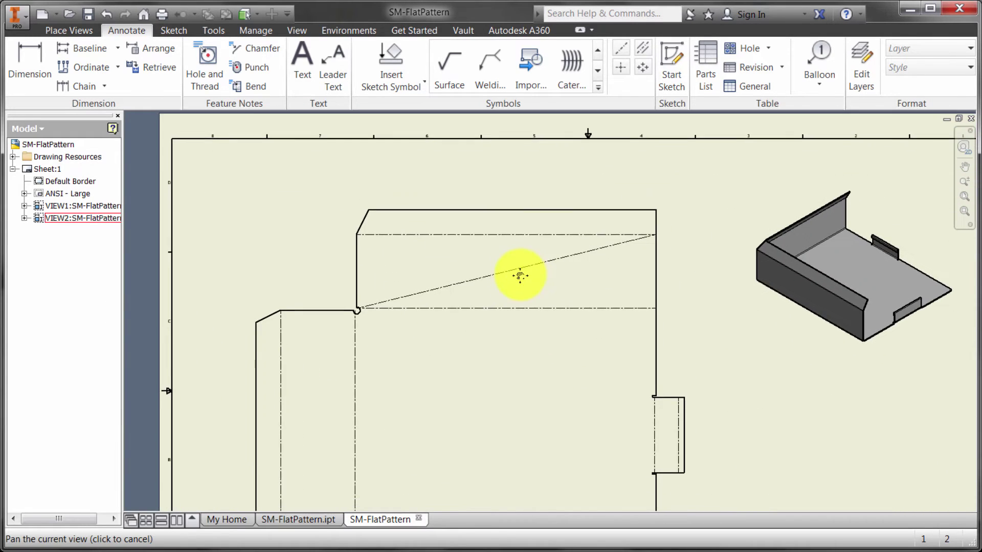
pyautogui.scroll(-5, 532, 296)
pyautogui.moveTo(554, 334); pyautogui.dragTo(517, 314, button='middle')
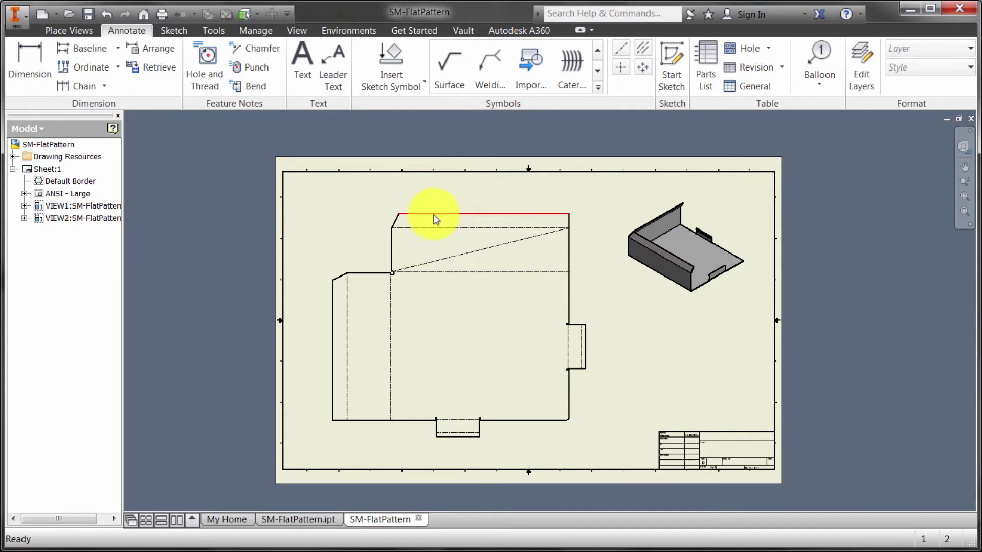
# Step: Dimension the right tab 6.88 from the flat pattern's bottom edge
pyautogui.click(39, 62)
pyautogui.scroll(2, 594, 353)
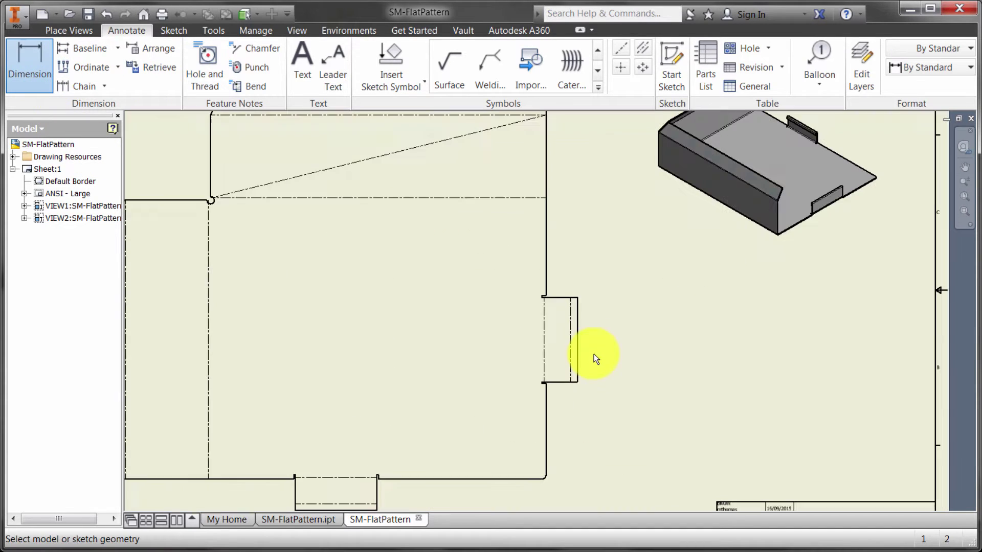
pyautogui.click(533, 479)
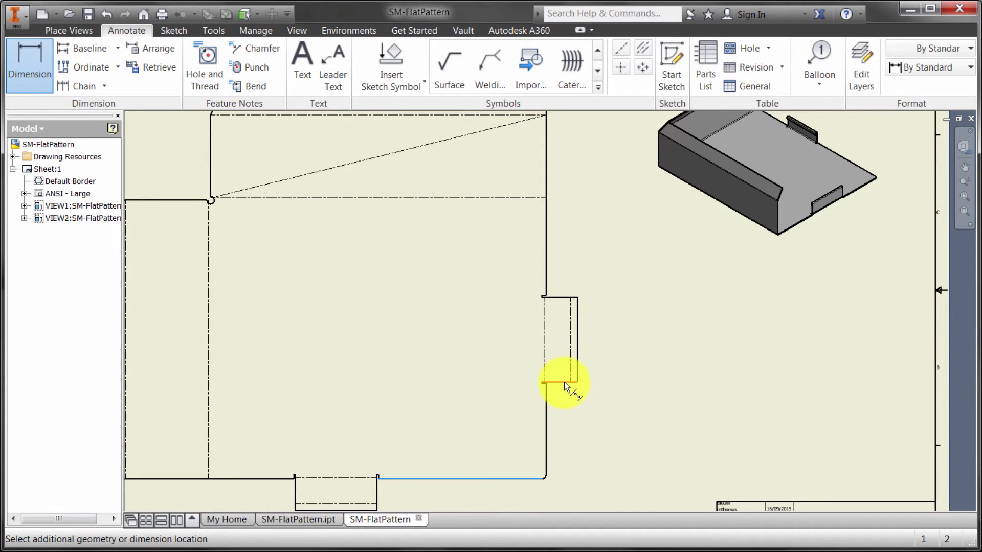
pyautogui.click(563, 382)
pyautogui.click(600, 426)
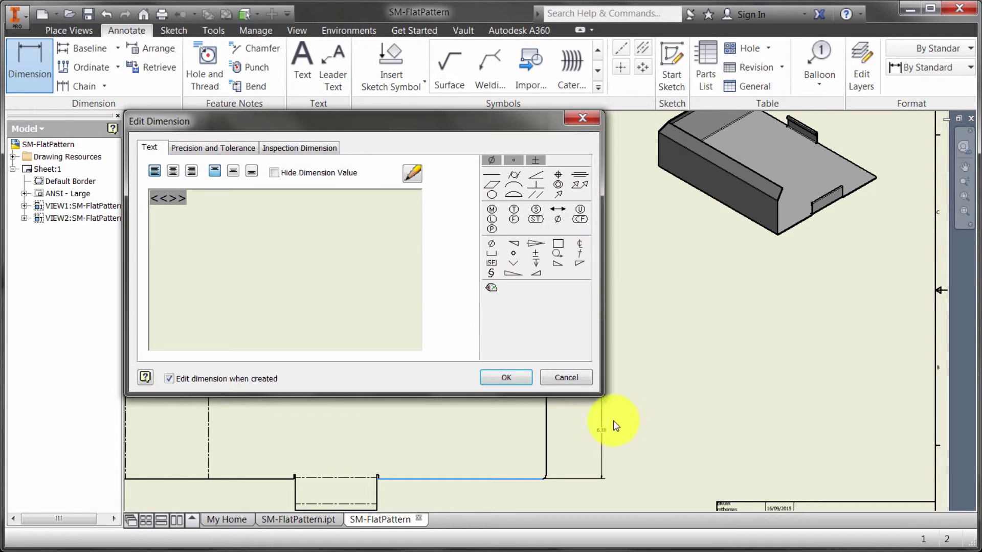
pyautogui.click(513, 378)
pyautogui.press('Home')
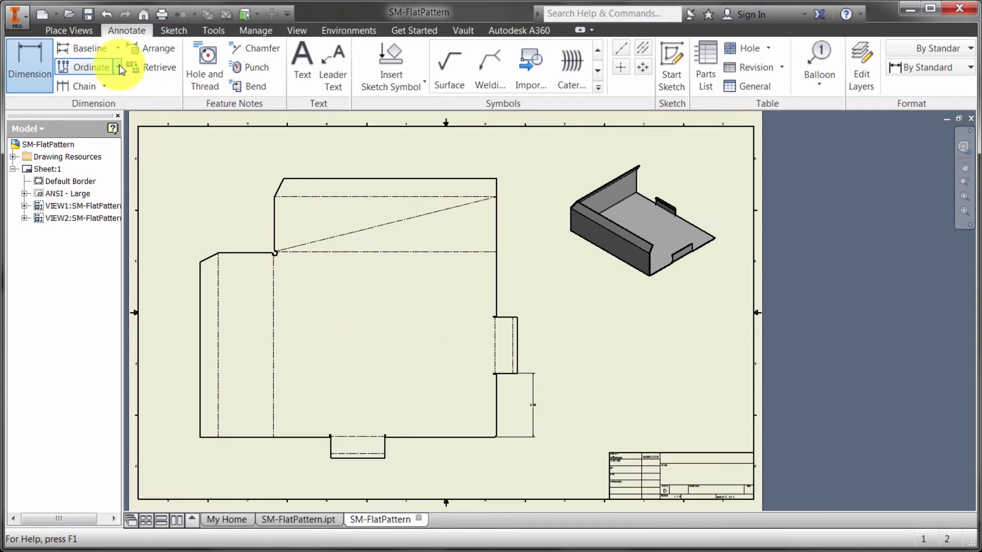
# Step: Start an ordinate set with its origin at the top-right corner, picking the edges and bend line
pyautogui.click(118, 67)
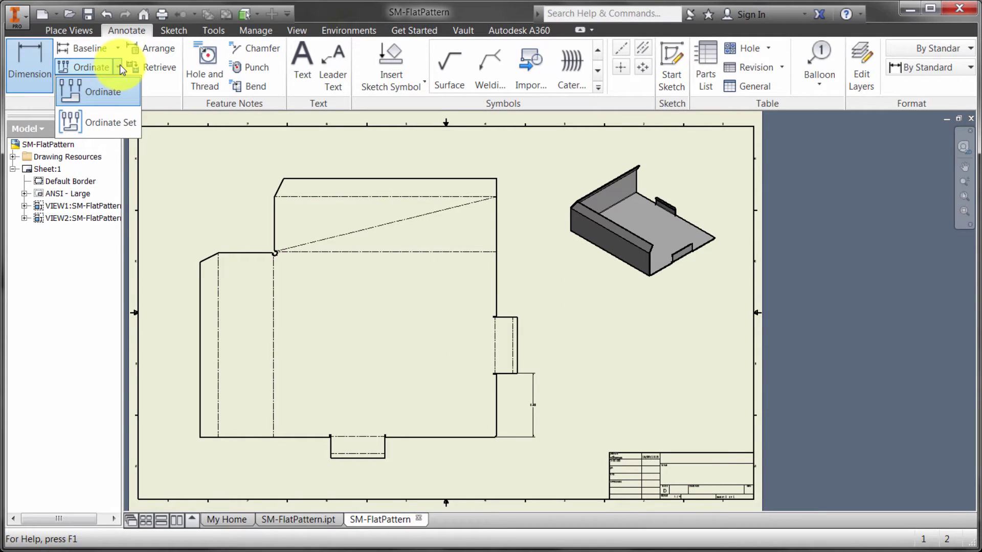
pyautogui.click(100, 123)
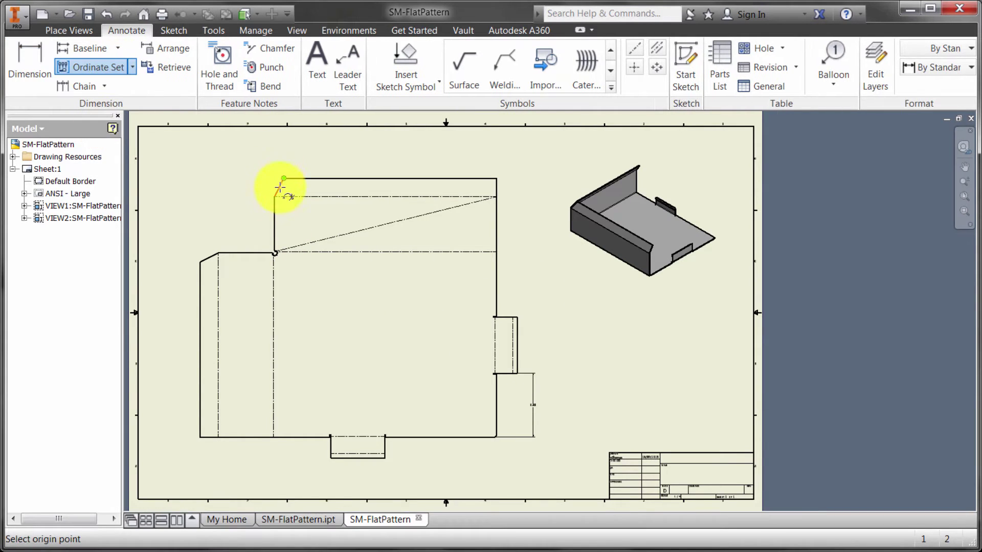
pyautogui.click(496, 188)
pyautogui.click(496, 191)
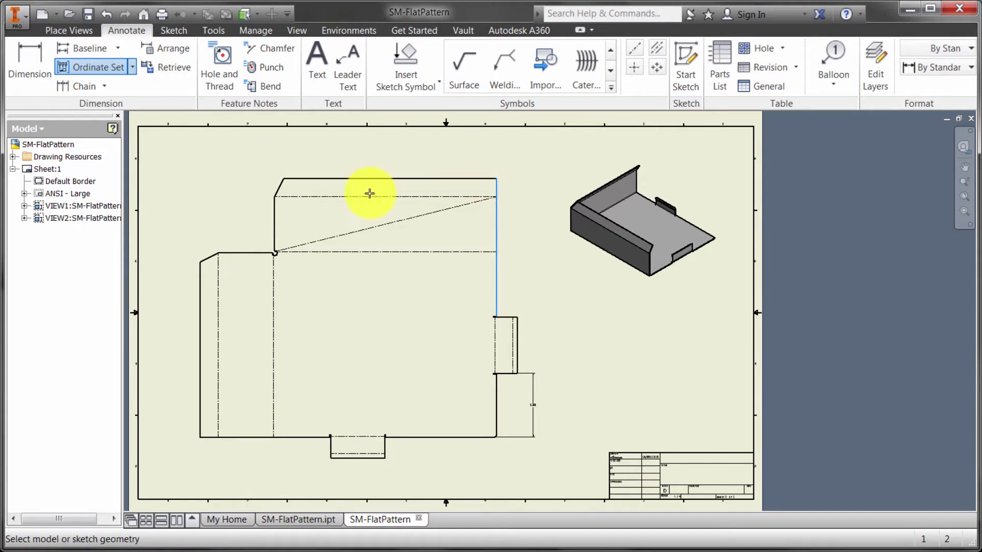
pyautogui.click(274, 212)
pyautogui.click(218, 276)
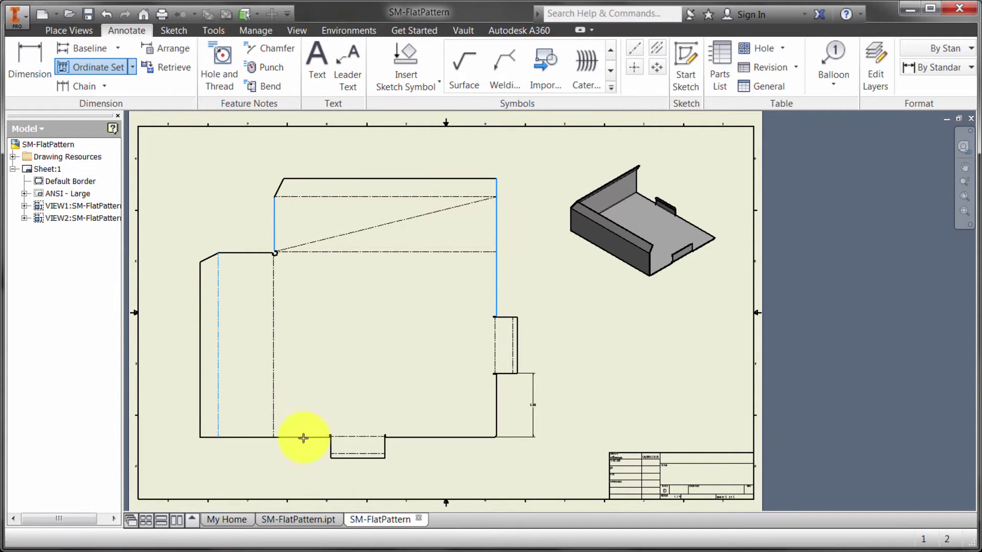
pyautogui.click(198, 358)
pyautogui.rightClick(205, 226)
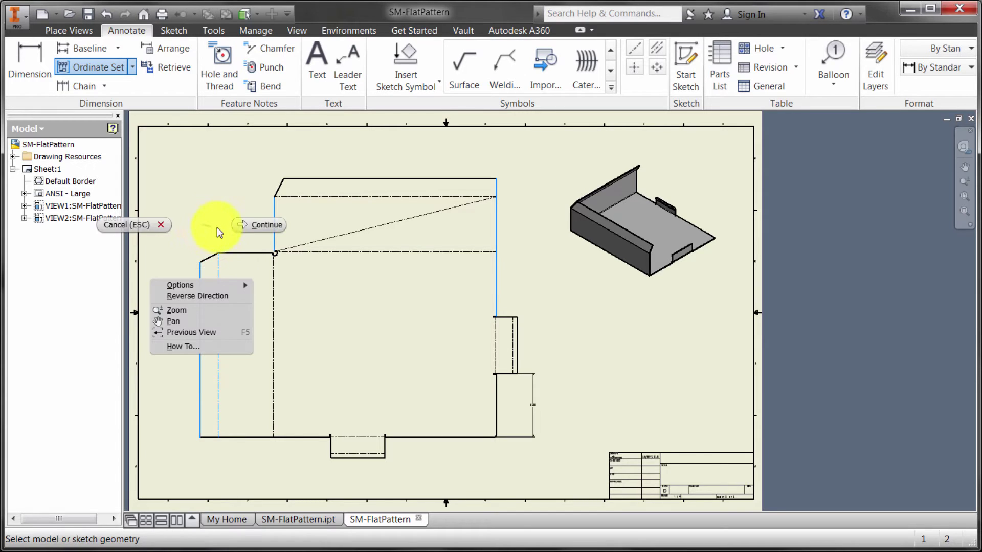
pyautogui.click(256, 225)
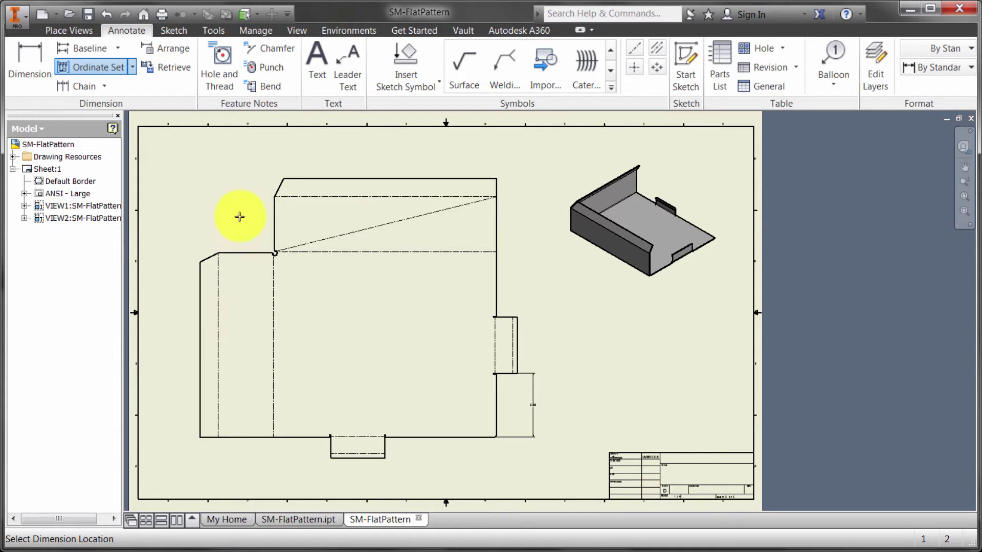
# Step: Place and create the ordinate dimensions .00, 23.80, 29.77 and 31.75 above the flat pattern
pyautogui.click(498, 159)
pyautogui.scroll(5, 514, 179)
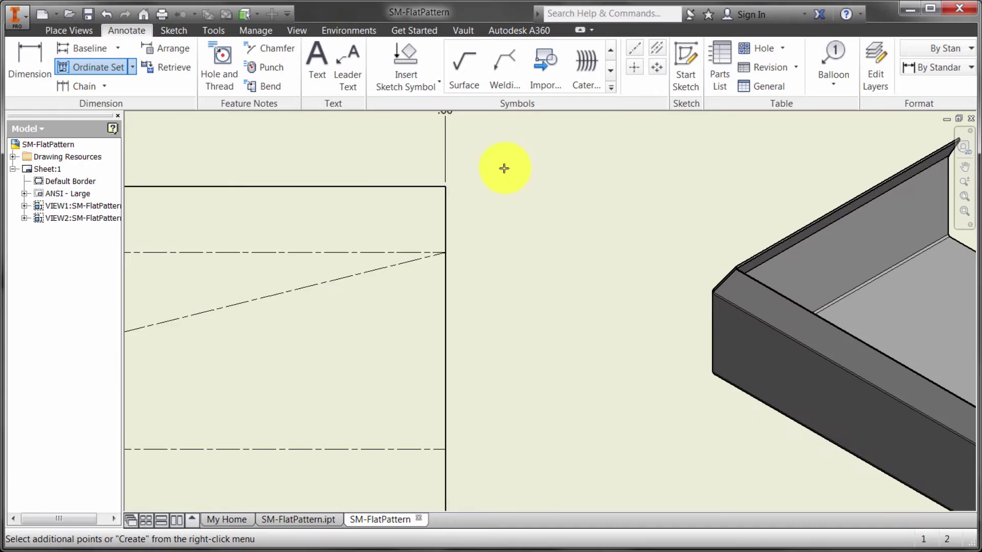
pyautogui.scroll(-5, 504, 168)
pyautogui.scroll(3, 474, 193)
pyautogui.rightClick(401, 209)
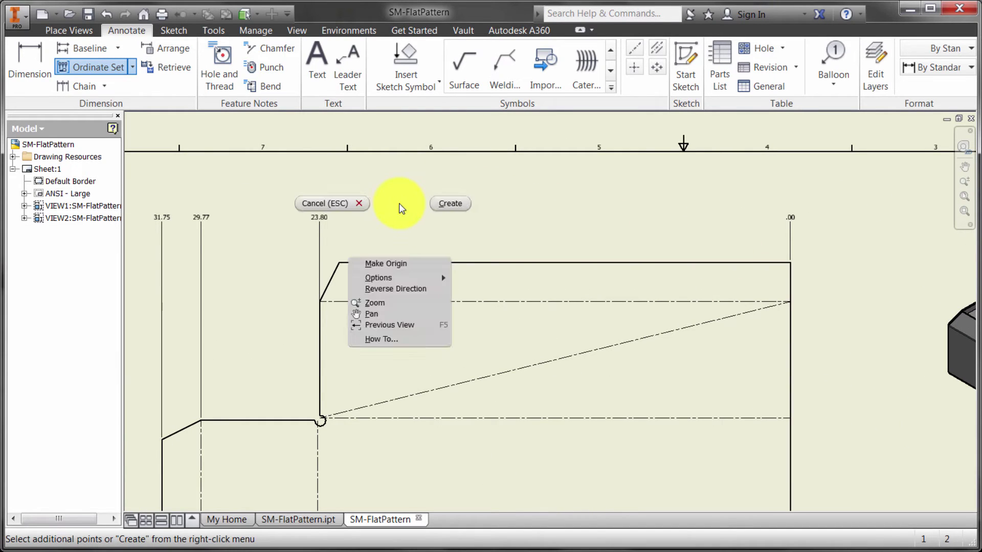
pyautogui.click(450, 204)
pyautogui.scroll(-4, 506, 256)
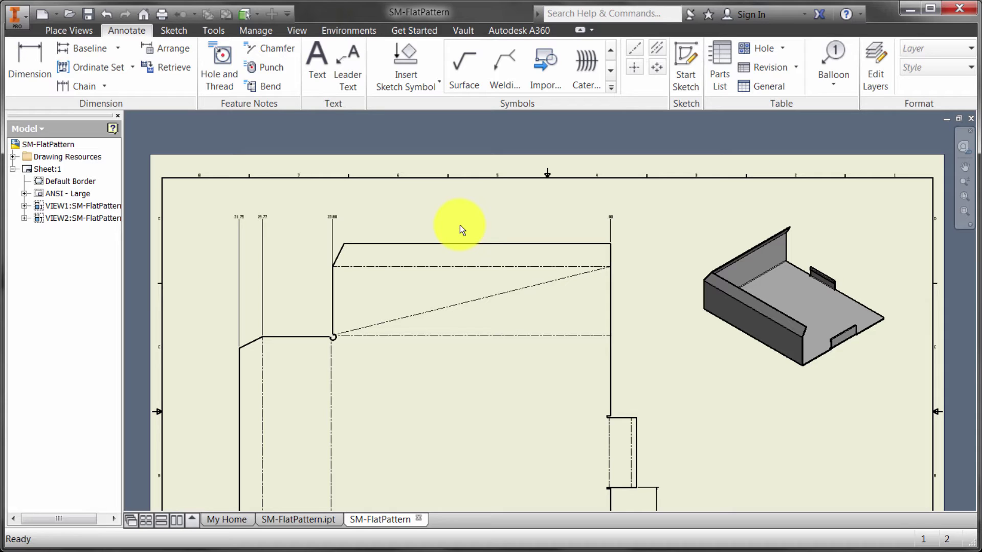
# Step: Add the DOWN 30° R.12 bend note to the top bend line and pull it onto a leader
pyautogui.click(266, 87)
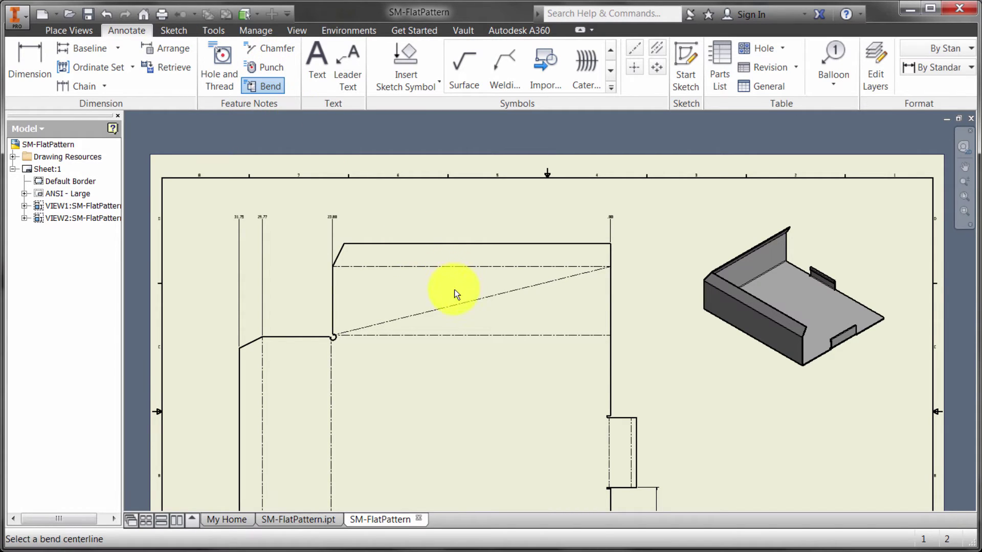
pyautogui.scroll(4, 454, 290)
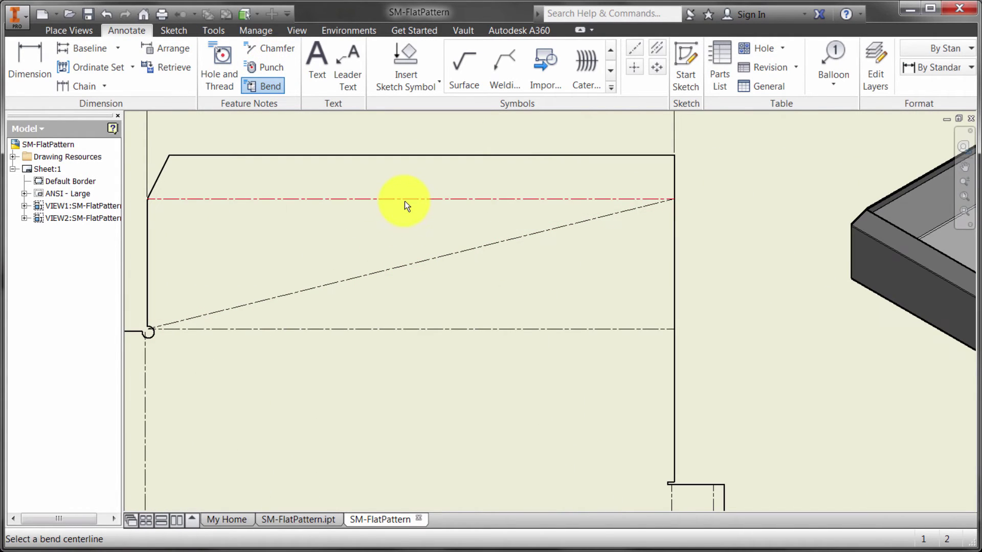
pyautogui.click(404, 200)
pyautogui.scroll(3, 416, 208)
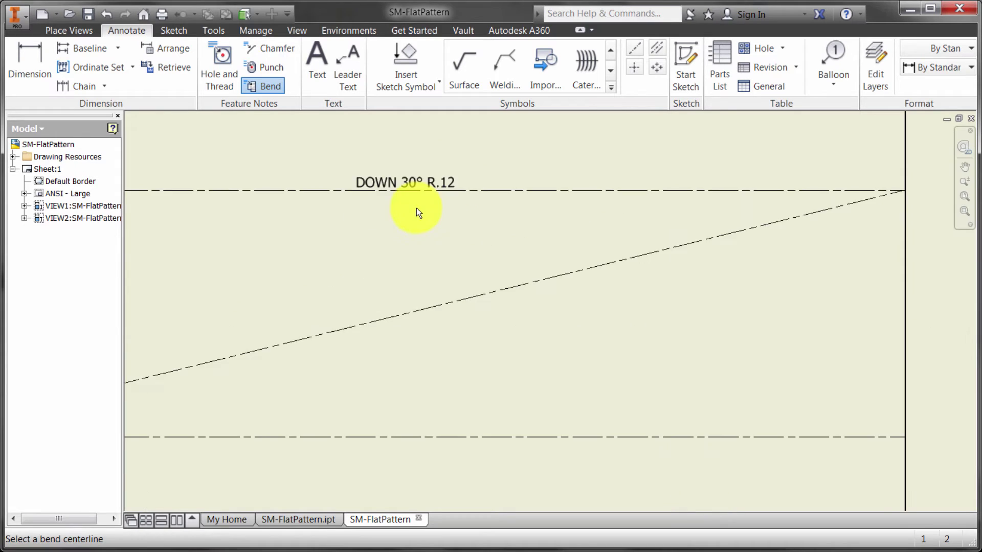
pyautogui.moveTo(389, 208); pyautogui.dragTo(390, 235, button='middle')
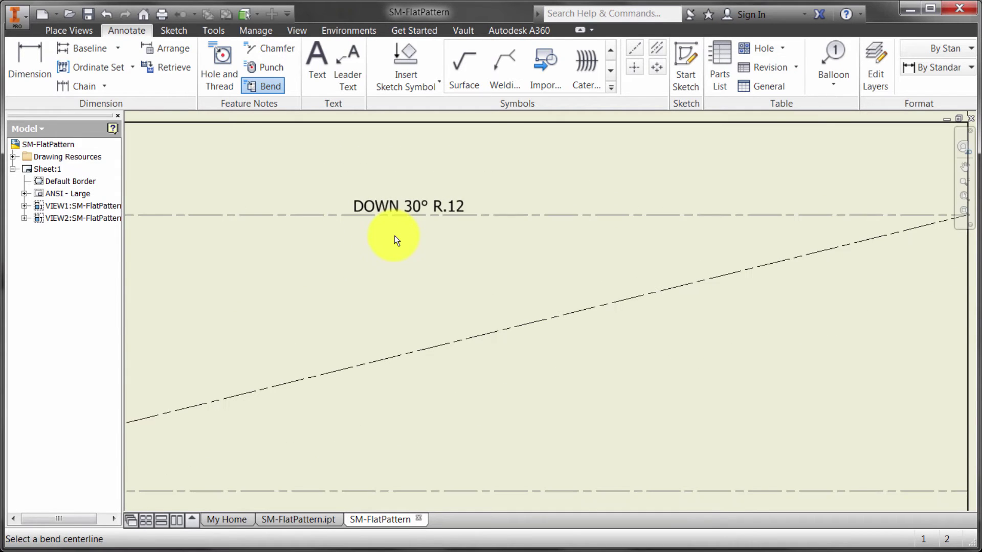
pyautogui.rightClick(399, 234)
pyautogui.click(439, 233)
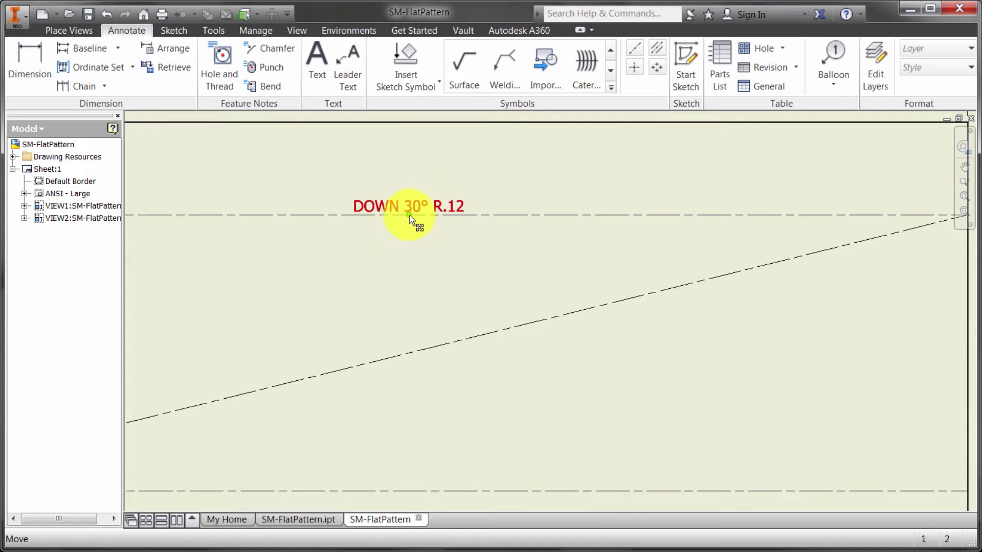
pyautogui.moveTo(410, 215); pyautogui.dragTo(393, 164)
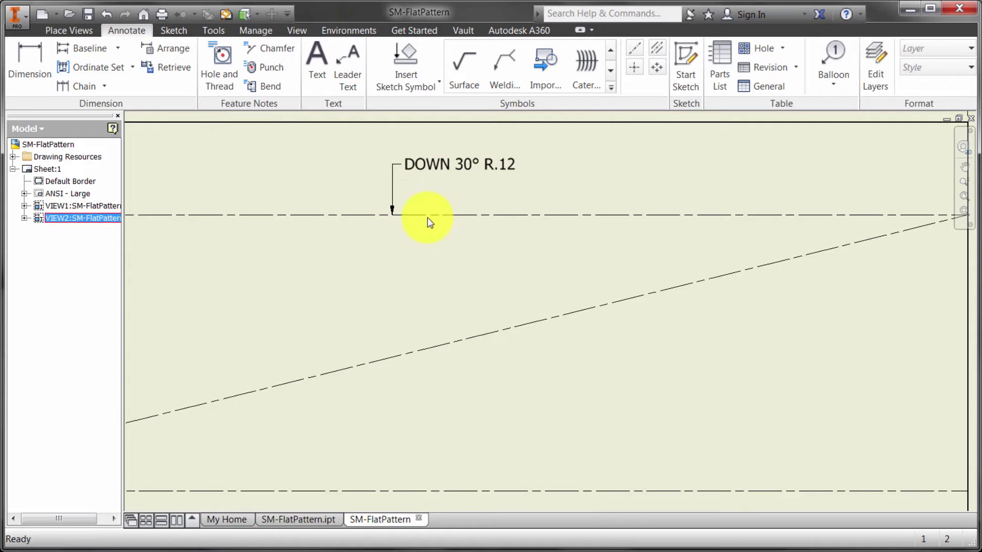
# Step: Close the bend note editor keeping the <DIR> <ANGL> R<RAD> format, then fit the whole sheet
pyautogui.doubleClick(438, 167)
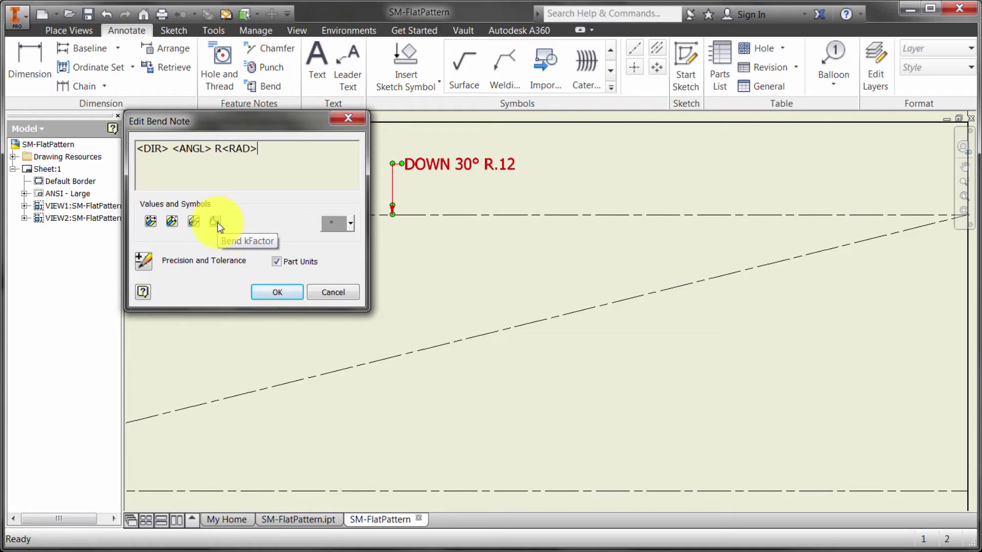
pyautogui.click(143, 261)
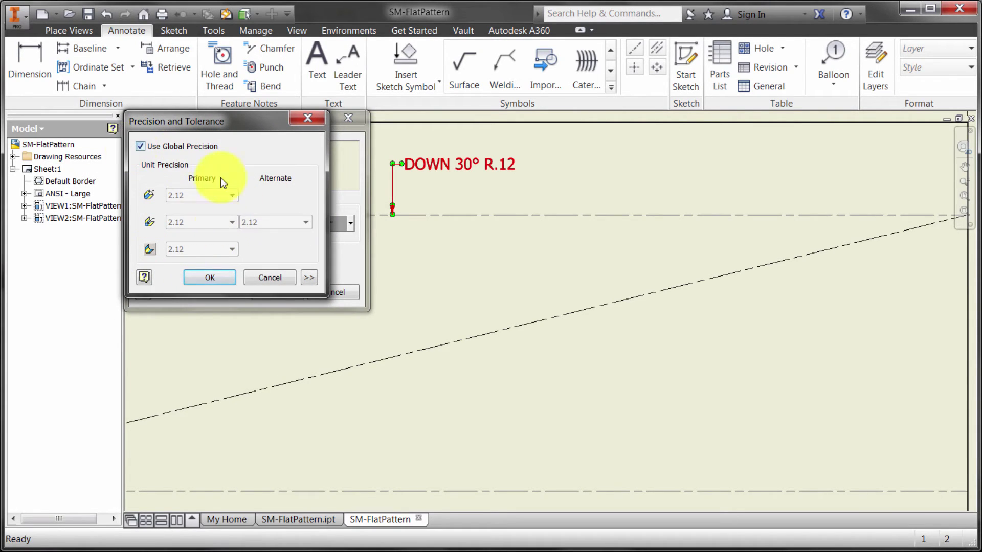
pyautogui.click(266, 278)
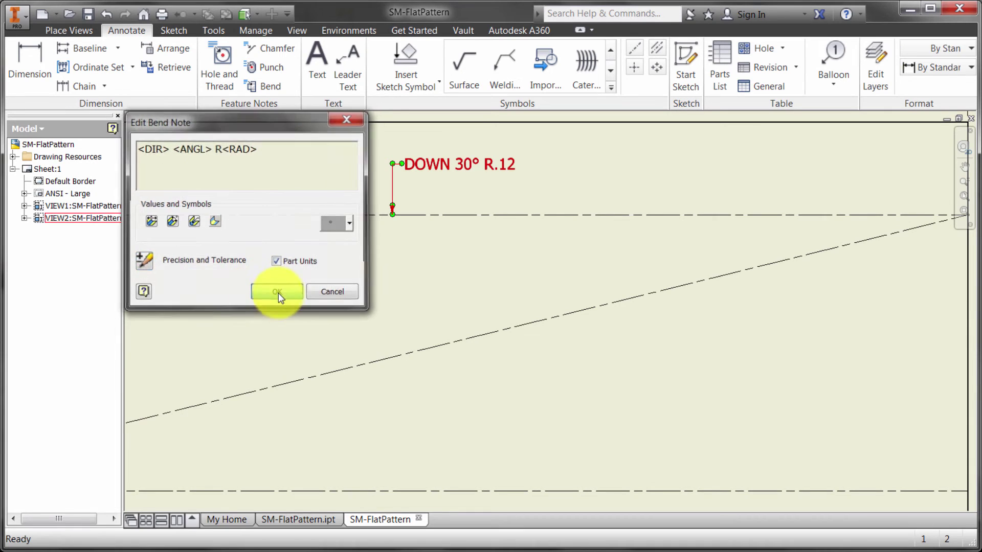
pyautogui.click(278, 293)
pyautogui.press('Home')
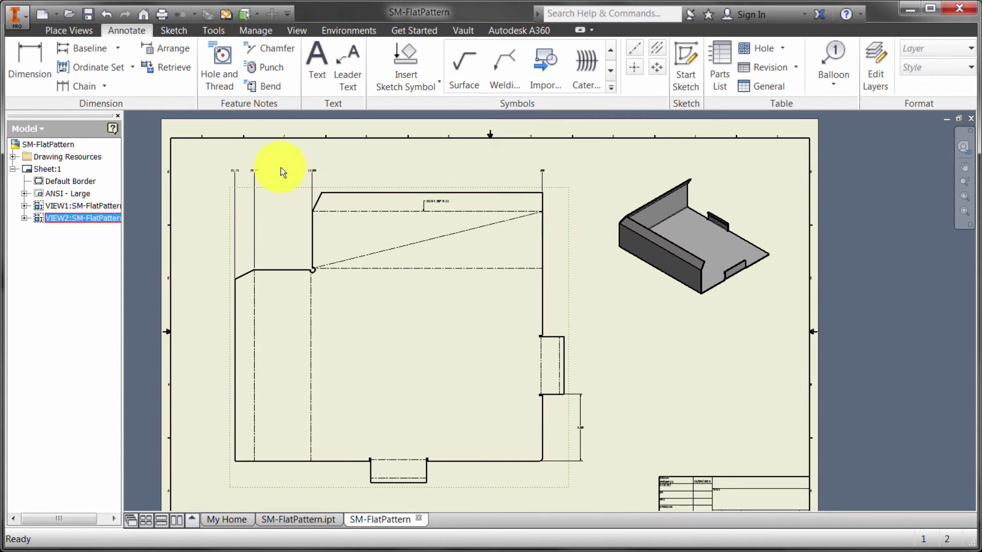
# Step: Window-select the flat pattern to add bend notes like DOWN 90° R.12 to the remaining centerlines
pyautogui.click(267, 87)
pyautogui.moveTo(603, 479); pyautogui.dragTo(284, 252)
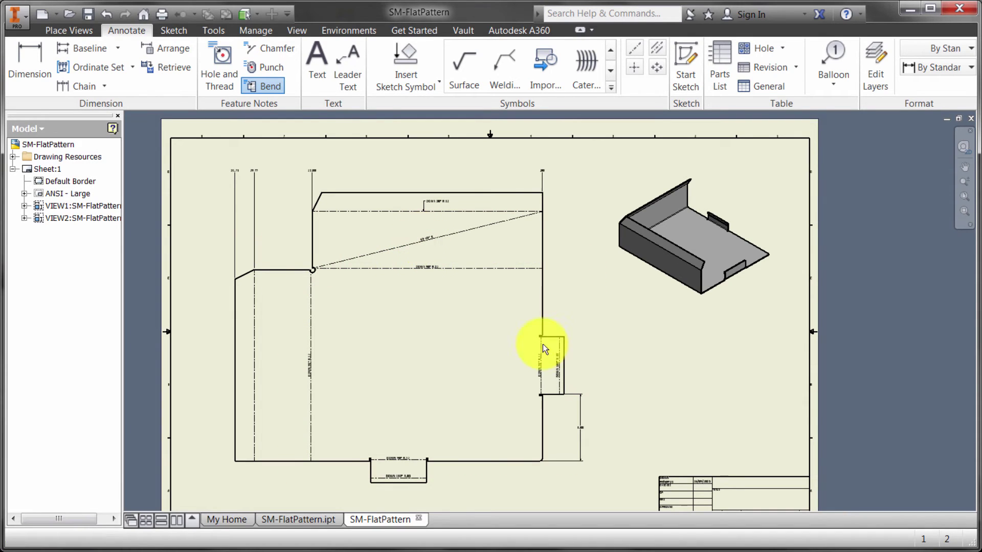
pyautogui.scroll(5, 307, 398)
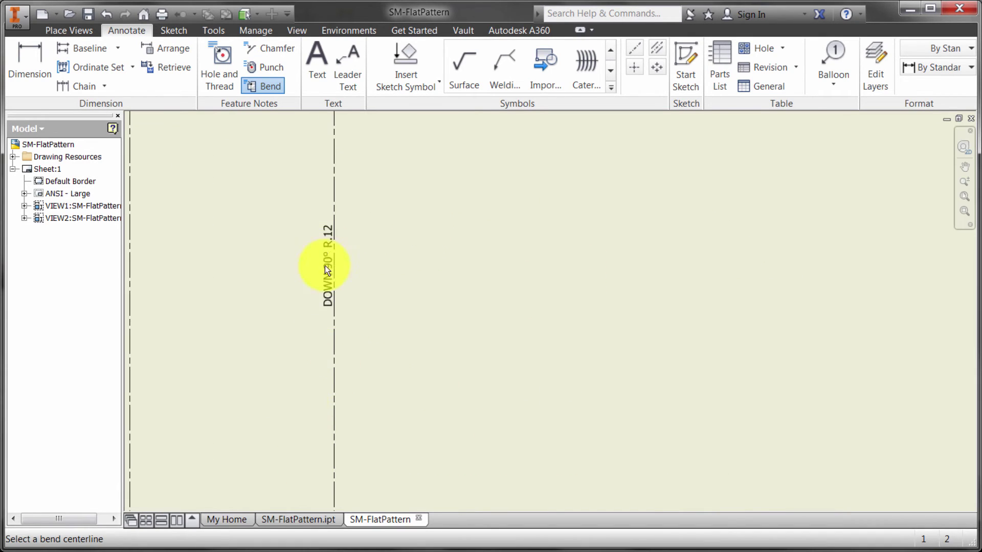
pyautogui.scroll(-5, 367, 370)
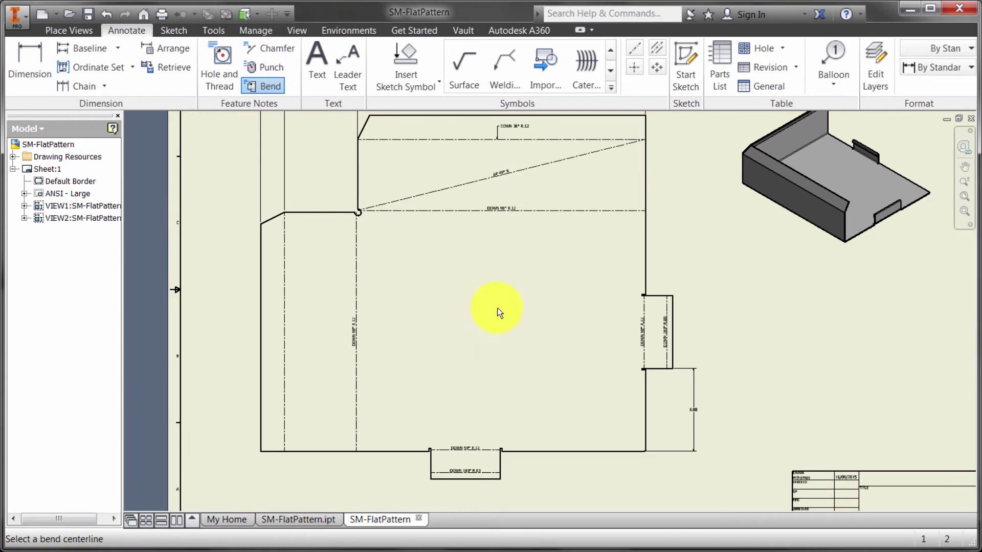
pyautogui.scroll(-2, 440, 338)
pyautogui.scroll(4, 440, 340)
pyautogui.scroll(-6, 440, 336)
pyautogui.moveTo(440, 335); pyautogui.dragTo(424, 330, button='middle')
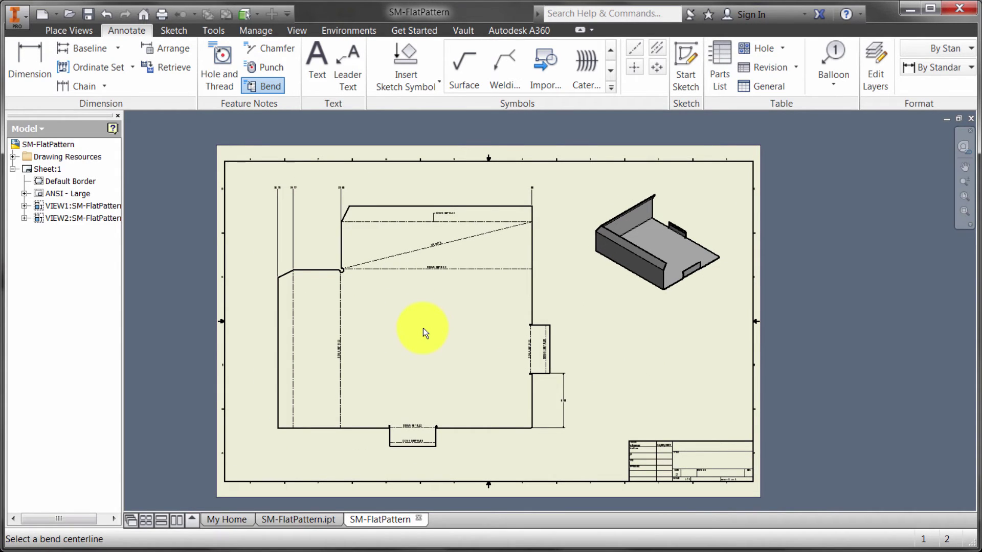
pyautogui.rightClick(415, 332)
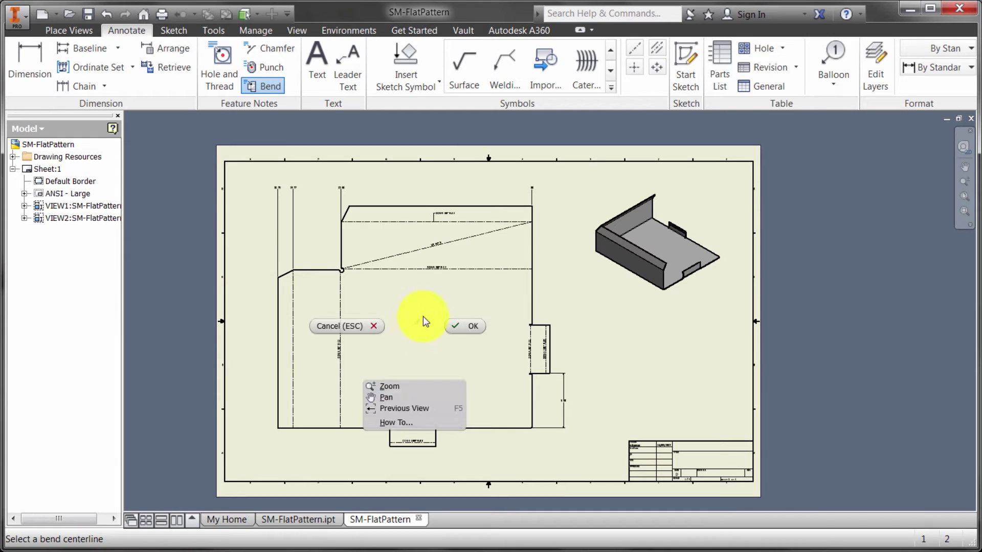
pyautogui.click(373, 329)
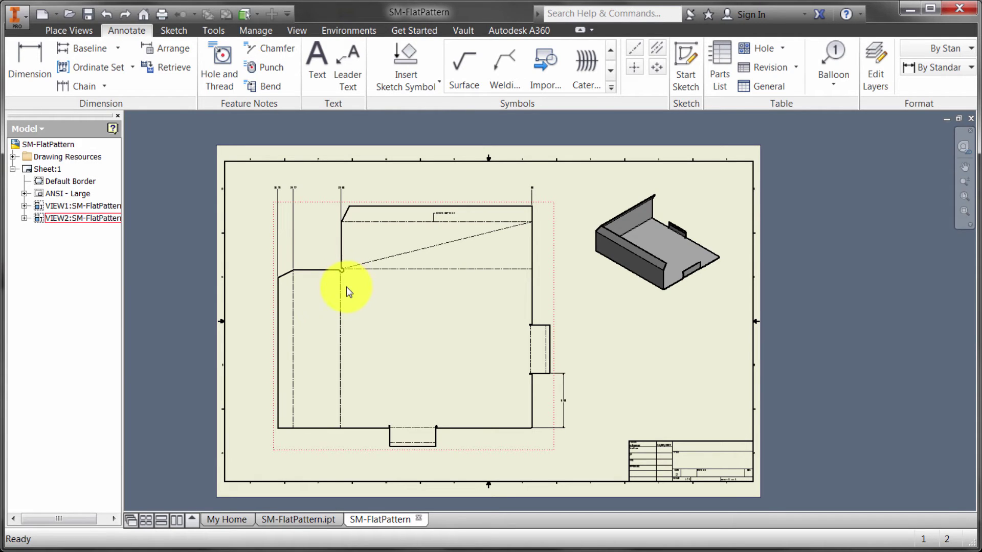
# Step: Configure a general table from the flat pattern with BEND ID, DIRECTION, ANGLE, RADIUS columns and Alpha IDs
pyautogui.click(775, 91)
pyautogui.click(475, 309)
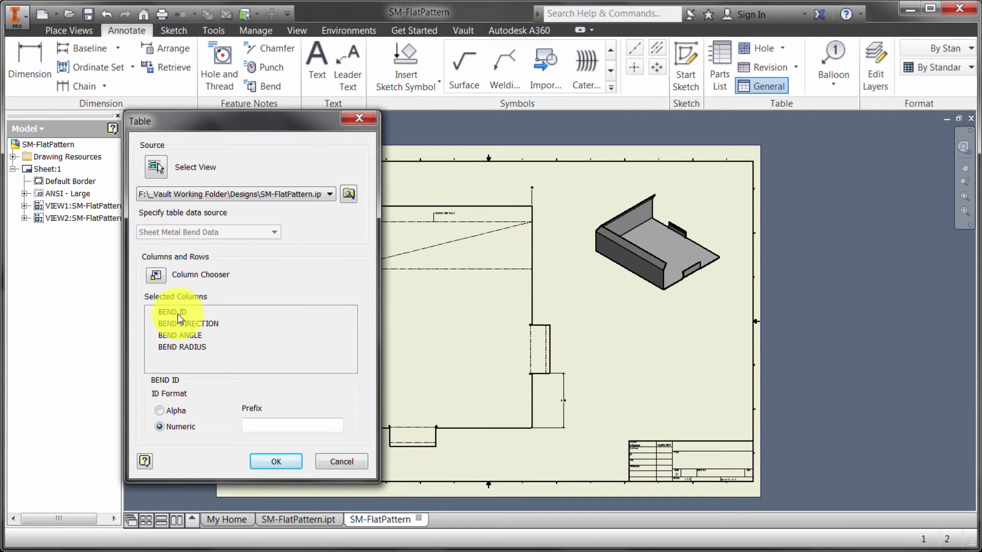
pyautogui.click(156, 275)
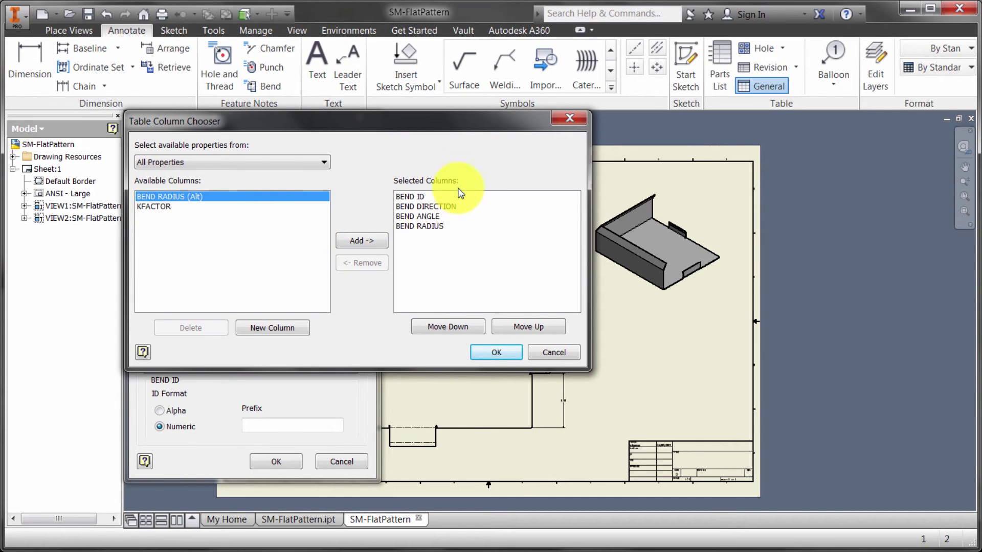
pyautogui.click(500, 351)
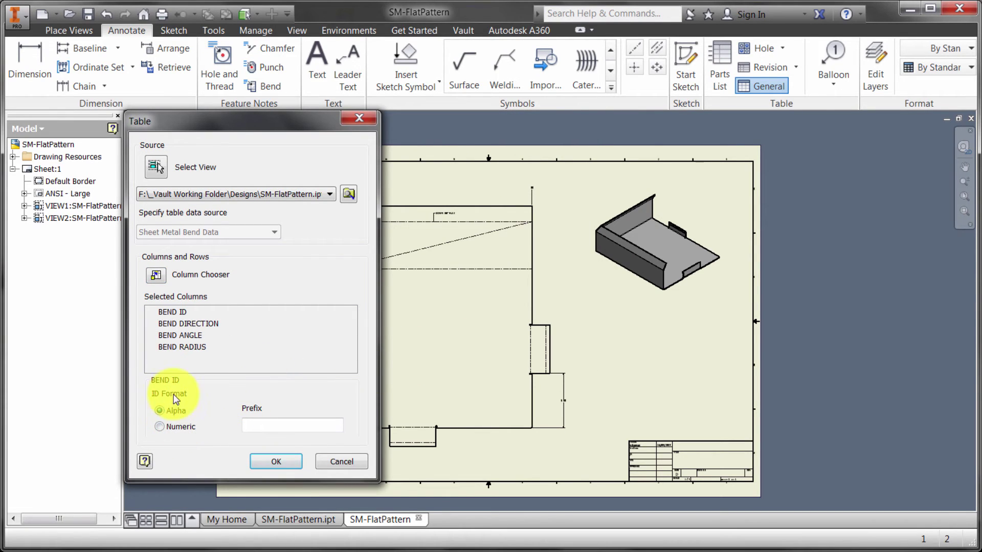
pyautogui.click(276, 462)
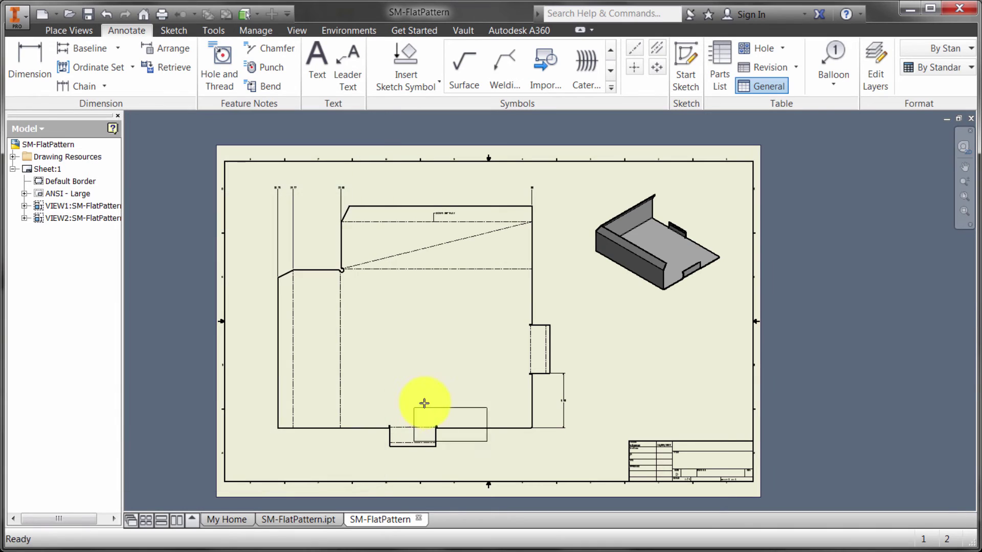
# Step: Place the bend table listing bends A through I inside the flat pattern
pyautogui.click(414, 337)
pyautogui.scroll(6, 465, 377)
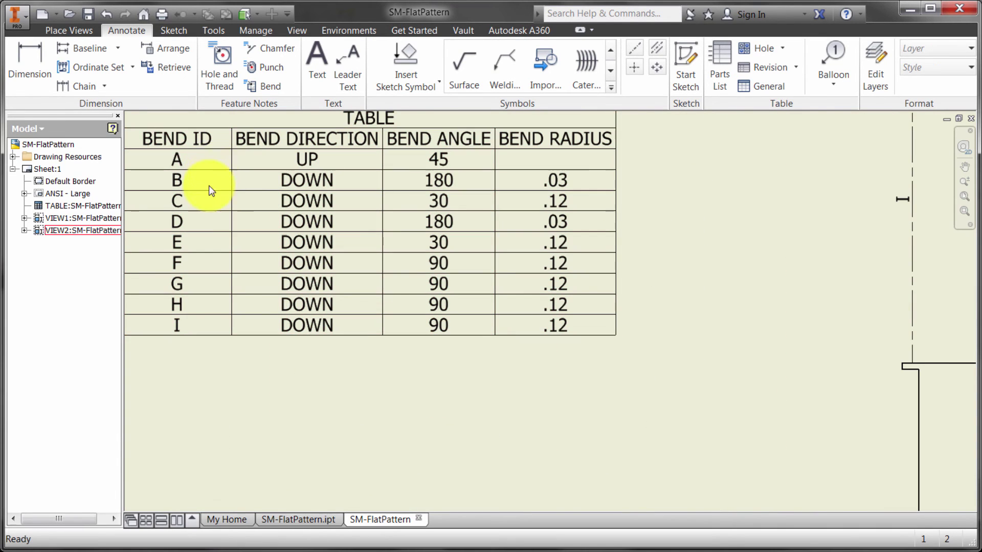
pyautogui.scroll(-3, 322, 387)
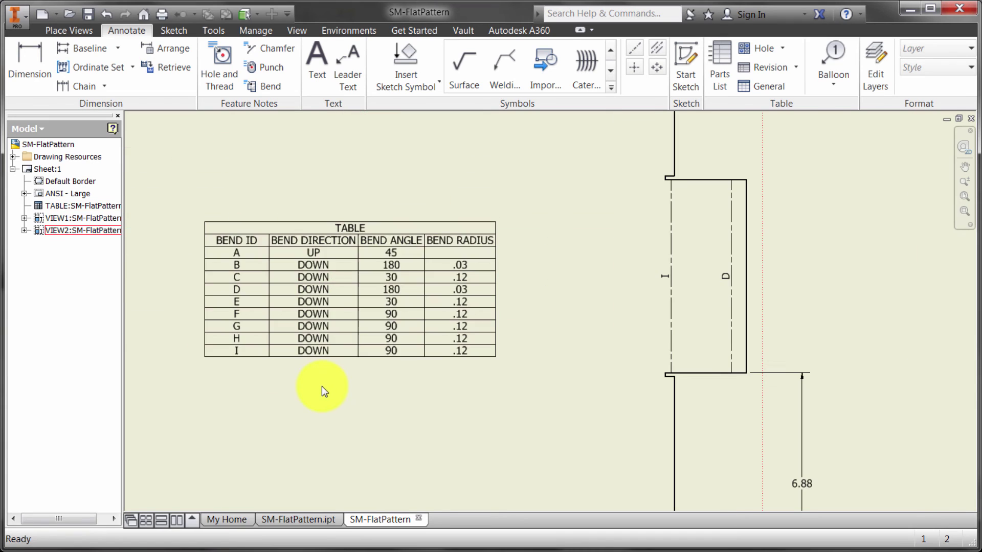
pyautogui.scroll(-5, 404, 409)
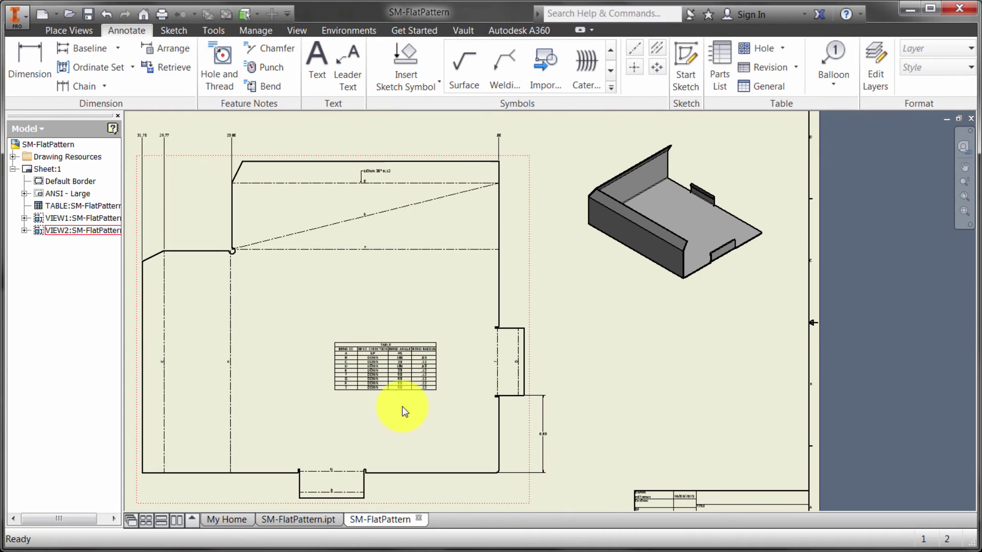
pyautogui.scroll(6, 401, 408)
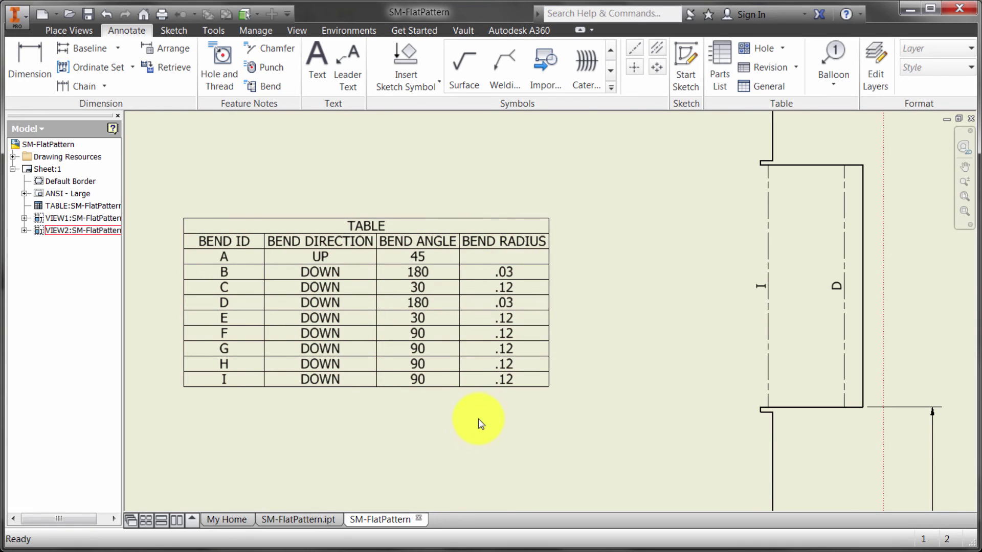
pyautogui.scroll(-5, 477, 419)
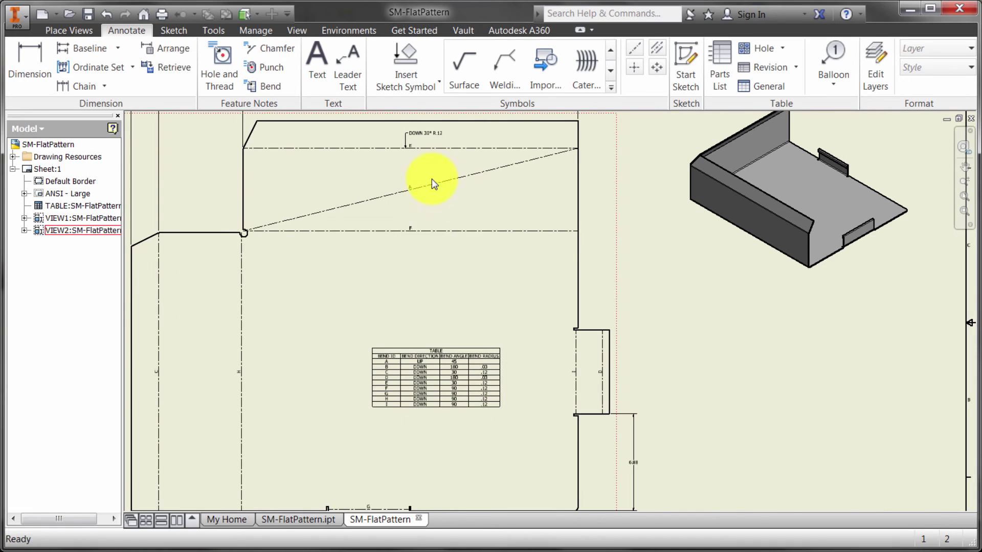
pyautogui.scroll(4, 431, 179)
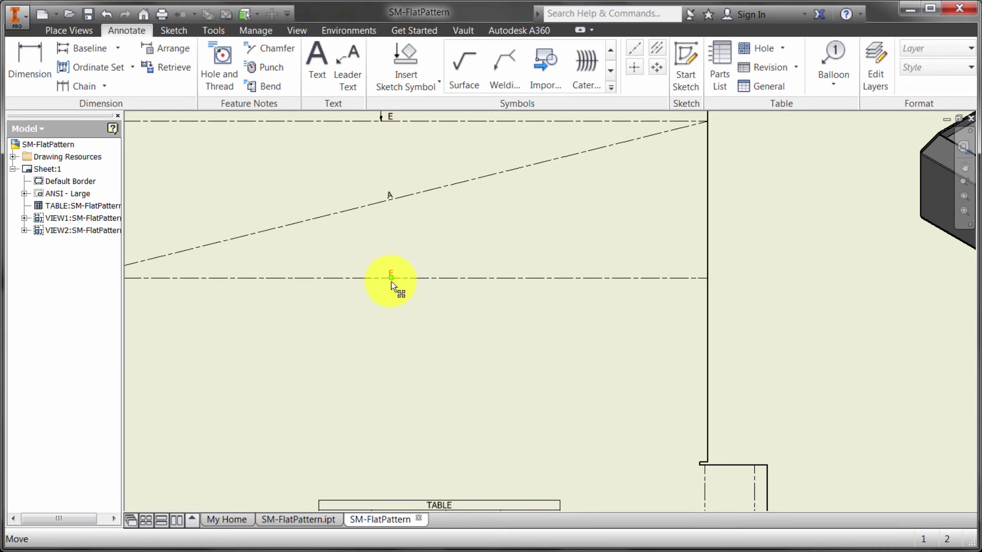
# Step: Move bend label F below its bend centerline
pyautogui.moveTo(393, 282); pyautogui.dragTo(401, 299)
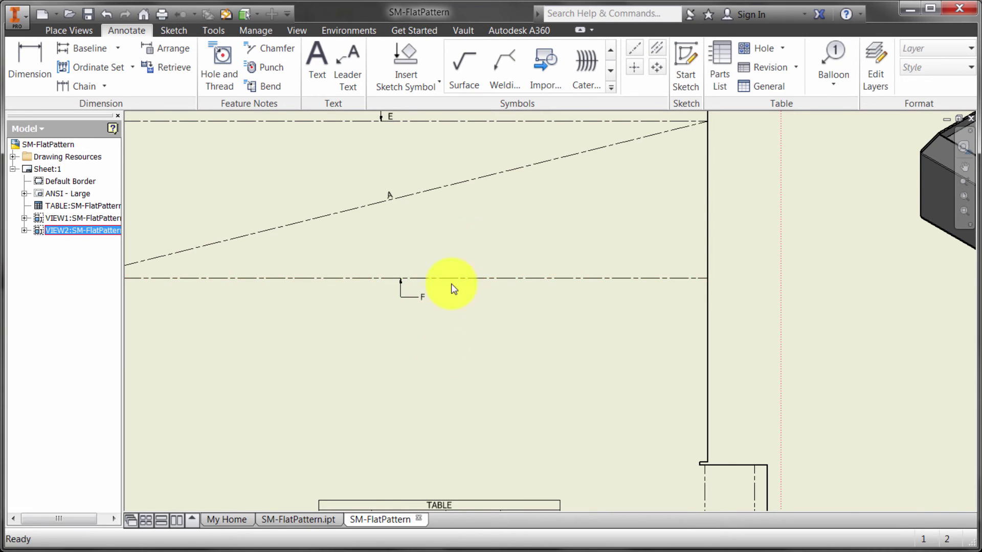
pyautogui.scroll(-3, 478, 362)
pyautogui.moveTo(479, 362); pyautogui.dragTo(465, 257, button='middle')
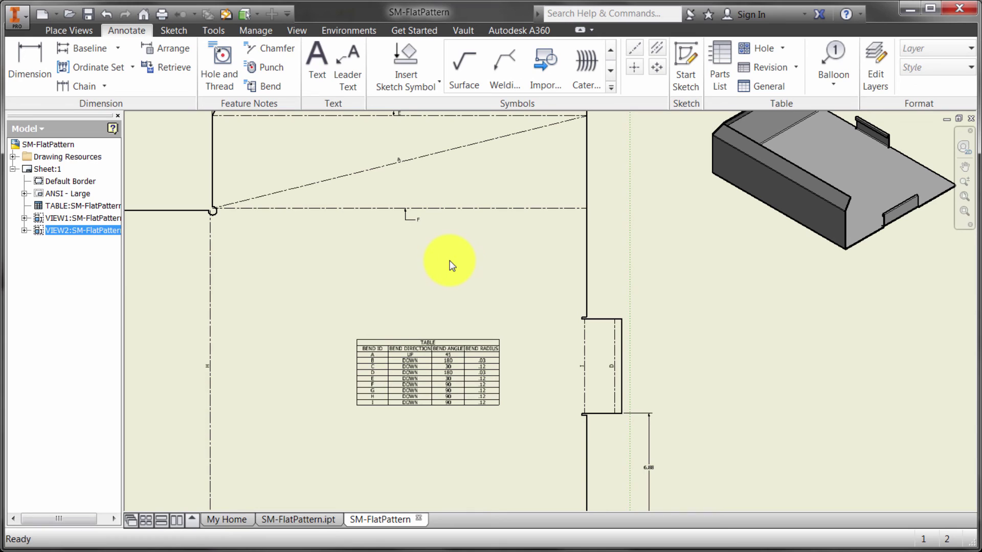
pyautogui.press('Home')
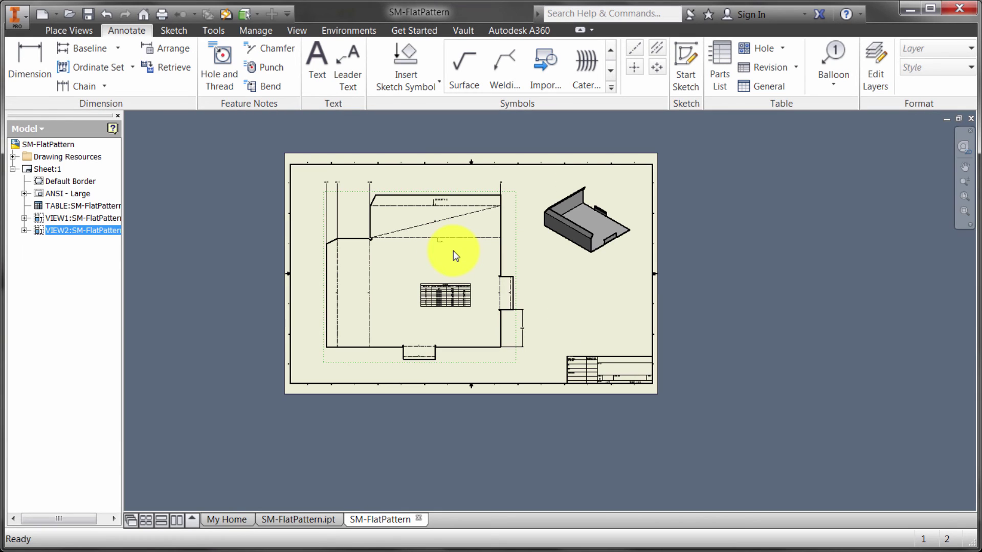